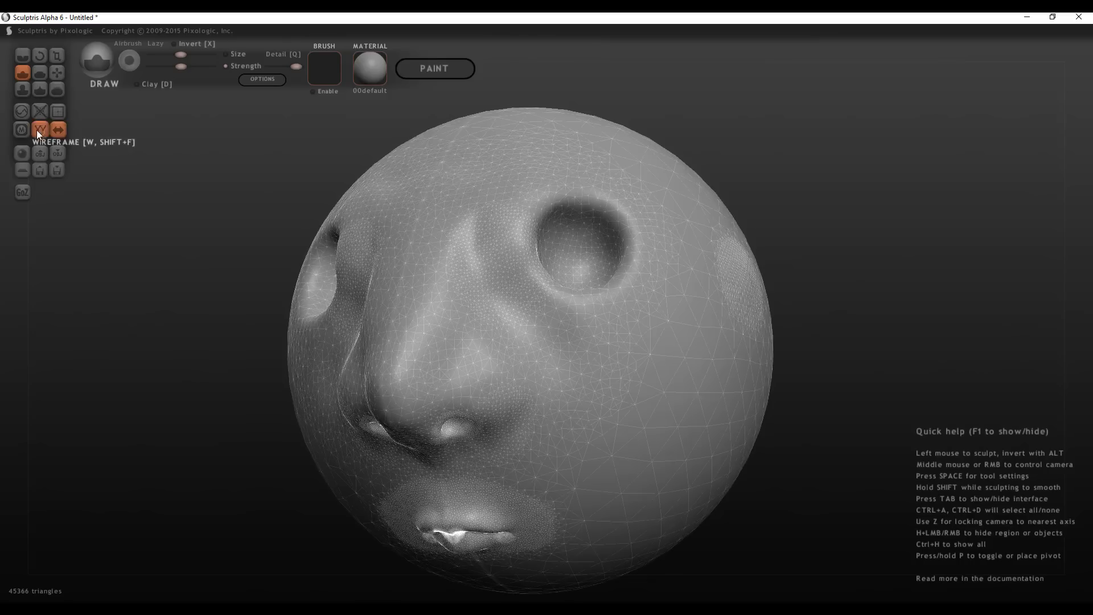
Toggle off the wireframe and paint colour strokes on the sculpted head with the Paint color tool from several angles
{"action": "left_click", "coordinate": [38, 130]}
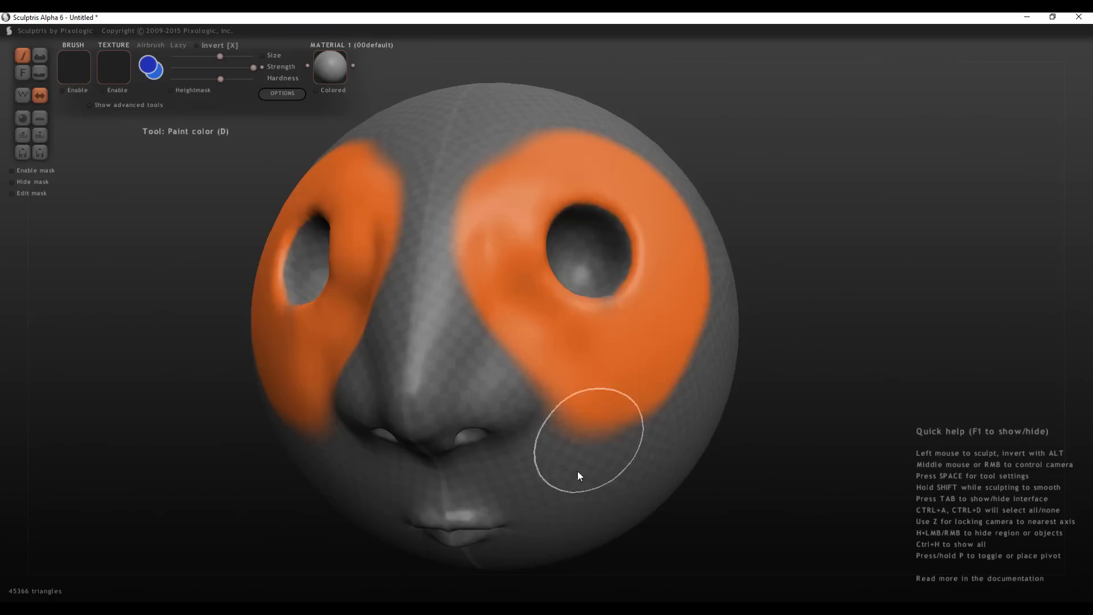
{"action": "mouse_move", "coordinate": [578, 490]}
{"action": "right_mouse_down"}
{"action": "mouse_move", "coordinate": [804, 347]}
{"action": "mouse_move", "coordinate": [416, 203]}
{"action": "mouse_move", "coordinate": [197, 251]}
{"action": "mouse_move", "coordinate": [296, 253]}
{"action": "right_mouse_up"}
{"action": "mouse_move", "coordinate": [442, 168]}
{"action": "left_mouse_down"}
{"action": "mouse_move", "coordinate": [452, 293]}
{"action": "mouse_move", "coordinate": [460, 282]}
{"action": "mouse_move", "coordinate": [498, 370]}
{"action": "left_mouse_up"}
{"action": "left_click_drag", "start_coordinate": [398, 296], "coordinate": [365, 404]}
{"action": "right_click_drag", "start_coordinate": [830, 327], "coordinate": [808, 398]}
{"action": "mouse_move", "coordinate": [515, 304]}
{"action": "left_mouse_down"}
{"action": "mouse_move", "coordinate": [536, 366]}
{"action": "mouse_move", "coordinate": [502, 412]}
{"action": "mouse_move", "coordinate": [463, 291]}
{"action": "mouse_move", "coordinate": [454, 422]}
{"action": "mouse_move", "coordinate": [487, 330]}
{"action": "left_mouse_up"}
{"action": "right_click_drag", "start_coordinate": [487, 330], "coordinate": [831, 378]}
{"action": "mouse_move", "coordinate": [450, 79]}
{"action": "left_mouse_down"}
{"action": "mouse_move", "coordinate": [459, 175]}
{"action": "mouse_move", "coordinate": [498, 166]}
{"action": "left_mouse_up"}
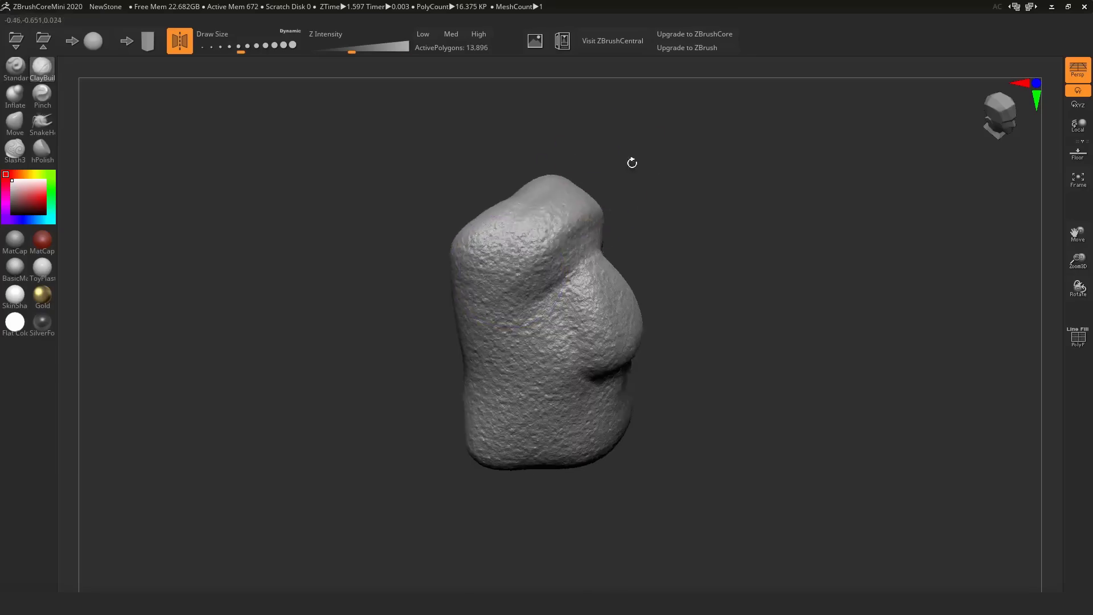
Switch to ZBrushCoreMini and replace the stone sculpt with a new sphere
{"action": "mouse_move", "coordinate": [632, 163]}
{"action": "left_mouse_down"}
{"action": "mouse_move", "coordinate": [630, 334]}
{"action": "mouse_move", "coordinate": [610, 417]}
{"action": "mouse_move", "coordinate": [770, 344]}
{"action": "mouse_move", "coordinate": [665, 351]}
{"action": "mouse_move", "coordinate": [747, 268]}
{"action": "mouse_move", "coordinate": [597, 233]}
{"action": "mouse_move", "coordinate": [638, 238]}
{"action": "mouse_move", "coordinate": [705, 296]}
{"action": "mouse_move", "coordinate": [672, 341]}
{"action": "mouse_move", "coordinate": [654, 273]}
{"action": "left_mouse_up"}
{"action": "left_click", "coordinate": [93, 41]}
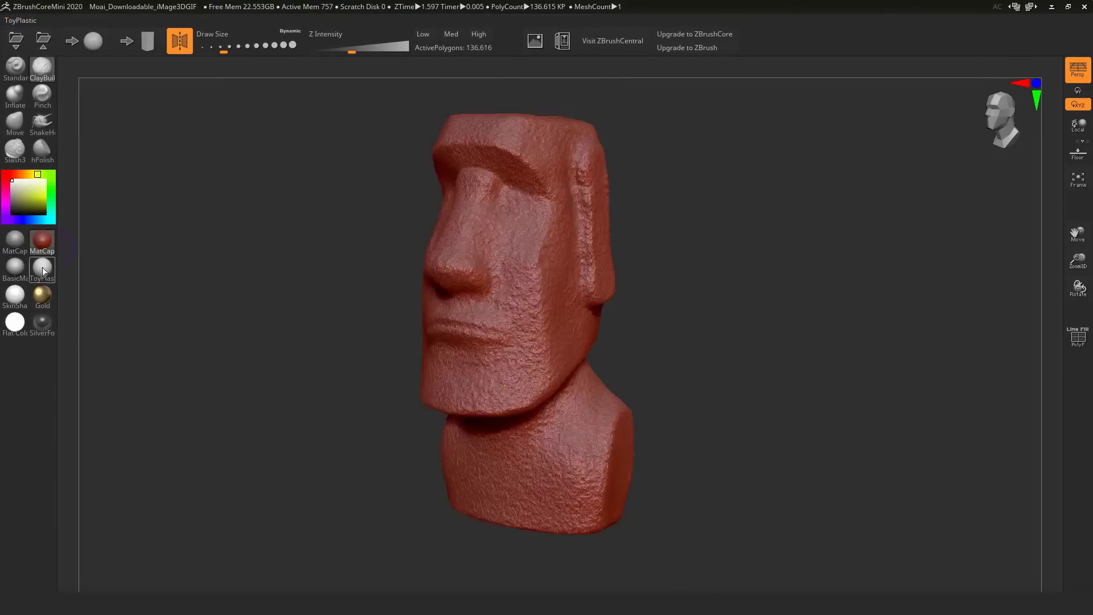
Try the ToyPlastic material on the Moai head, apply the Gold material and pick a darker yellow colour
{"action": "left_click", "coordinate": [86, 543]}
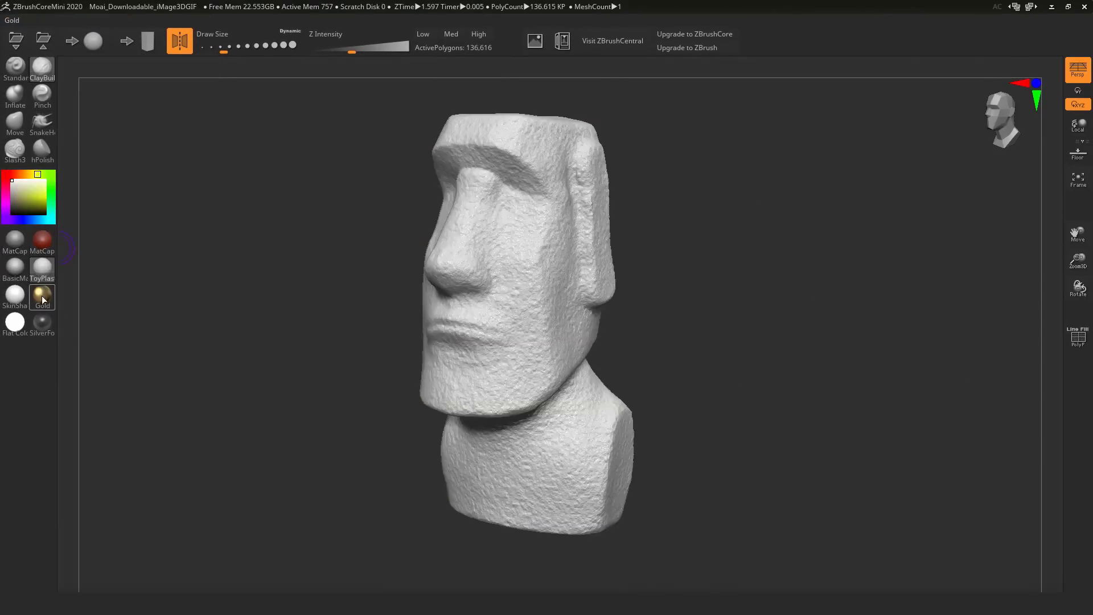
{"action": "left_click", "coordinate": [86, 599]}
{"action": "left_click", "coordinate": [34, 191]}
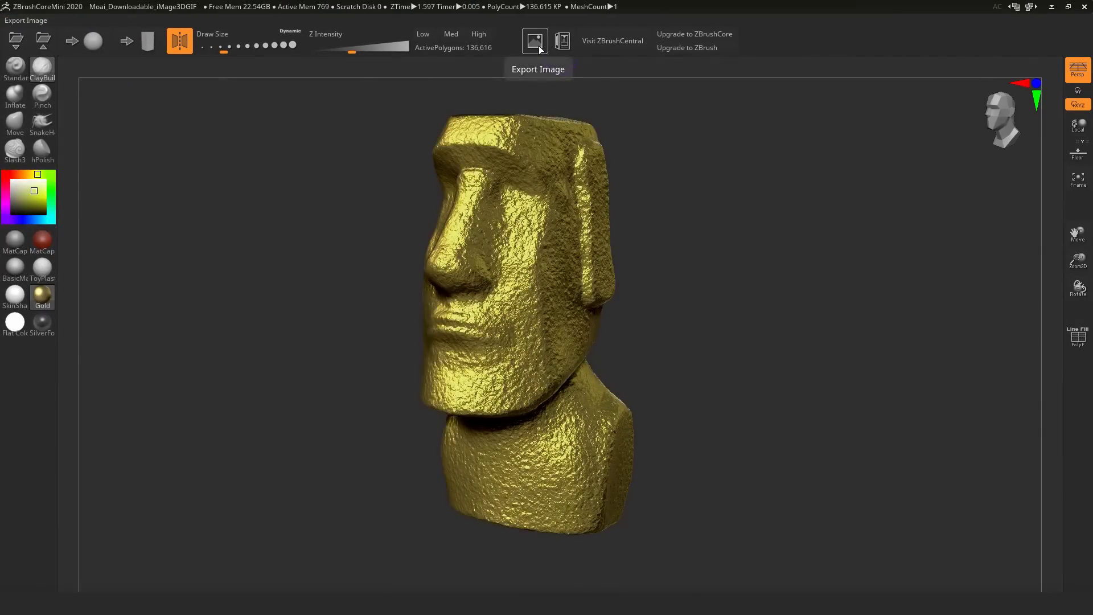
Export an image of the gold Moai head as a PNG named Moai_Sculpt
{"action": "left_click", "coordinate": [535, 41]}
{"action": "left_click", "coordinate": [360, 354]}
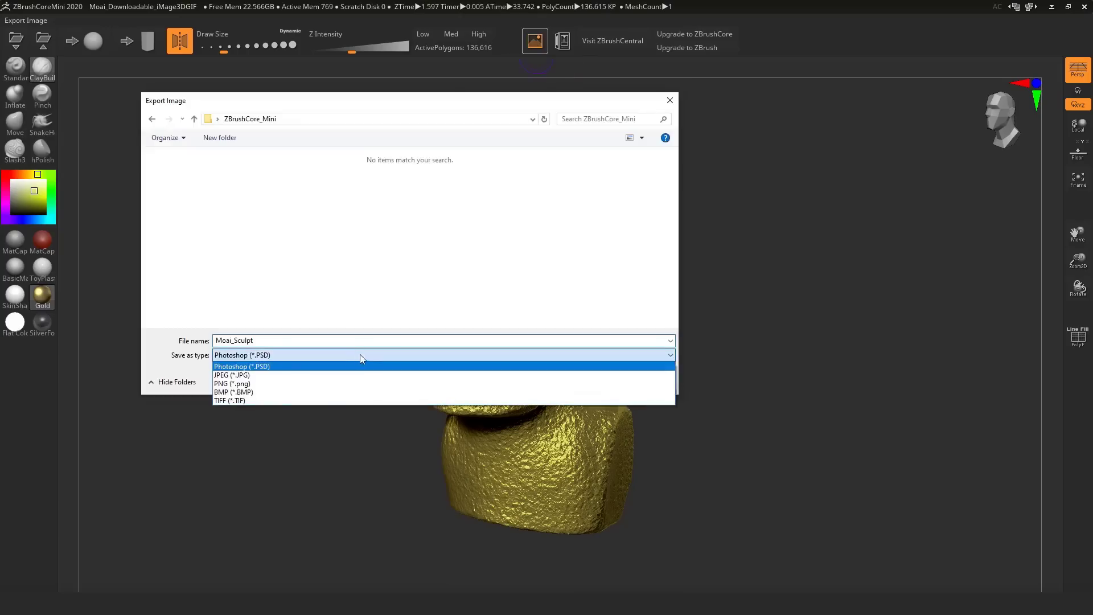
{"action": "left_click", "coordinate": [328, 385]}
{"action": "left_click", "coordinate": [588, 378]}
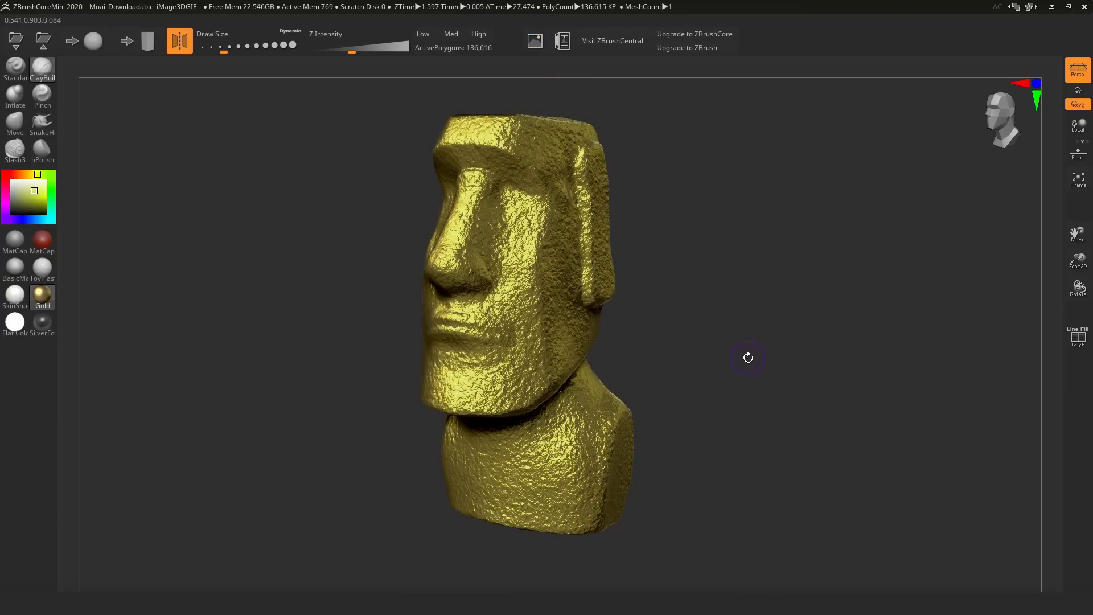
Export the Moai head for 3D printing as an OBJ file in the ZBrushCore_Mini folder
{"action": "left_click", "coordinate": [563, 47]}
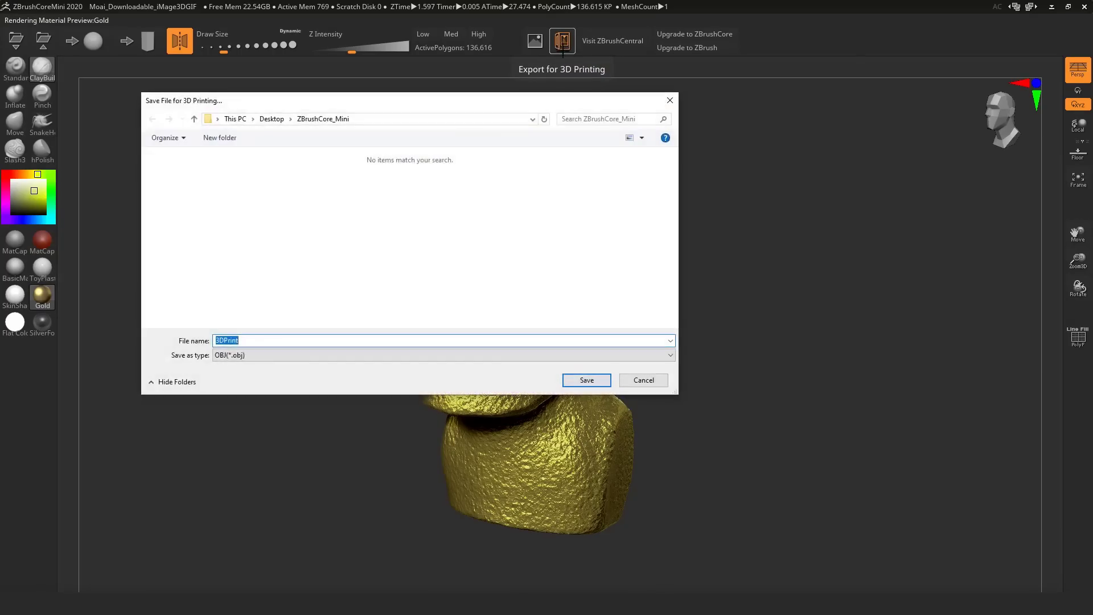
{"action": "left_click", "coordinate": [380, 339]}
{"action": "left_click", "coordinate": [587, 381]}
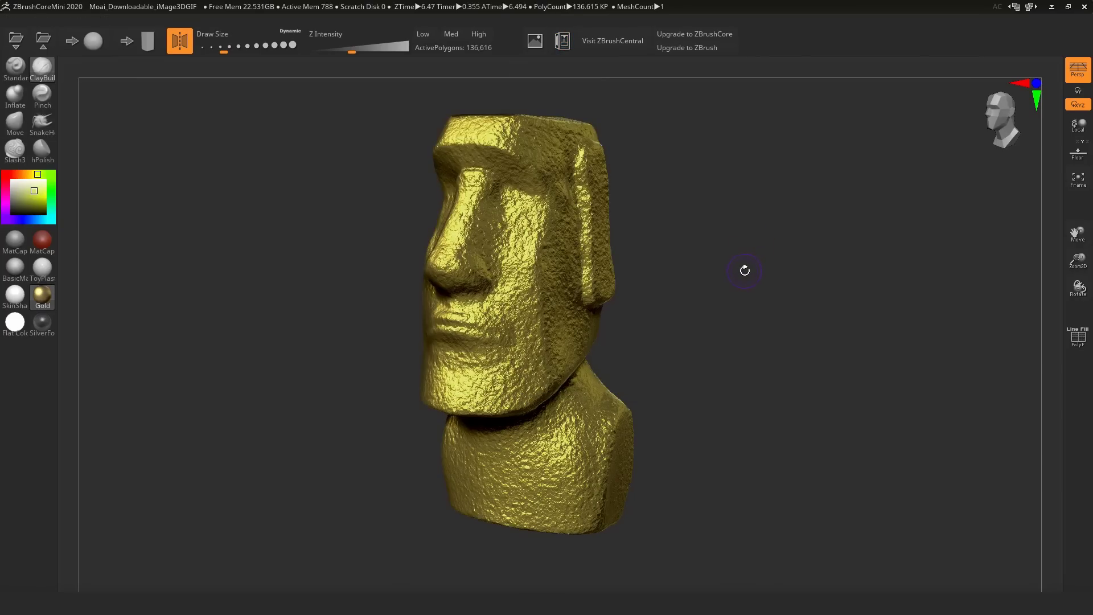
Open the project save options for the Moai sculpt and bring up the choice of file types
{"action": "left_click", "coordinate": [45, 50]}
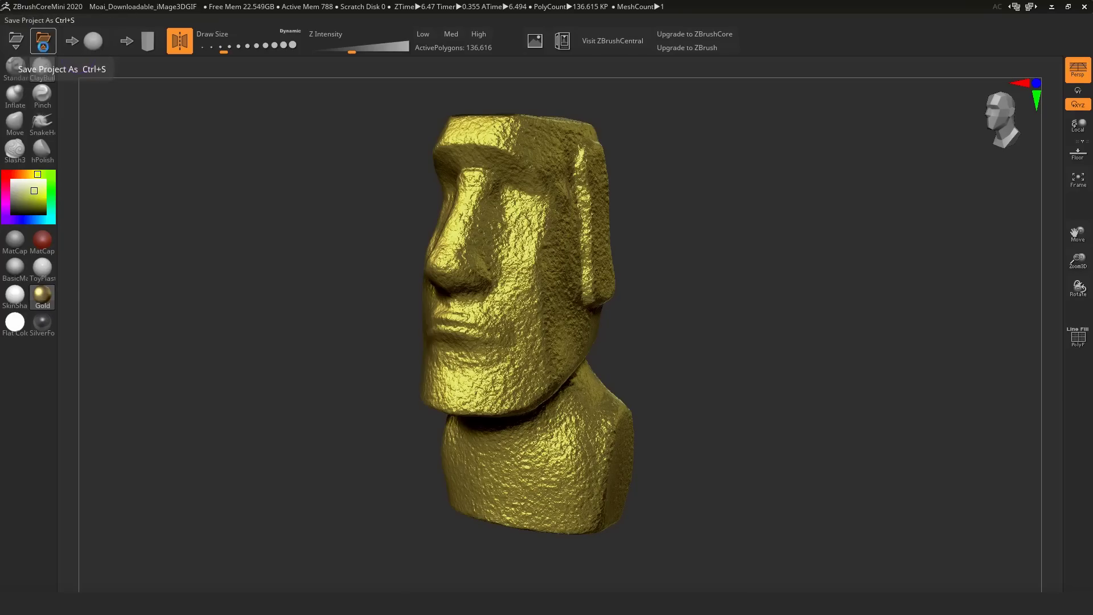
{"action": "left_click", "coordinate": [333, 355]}
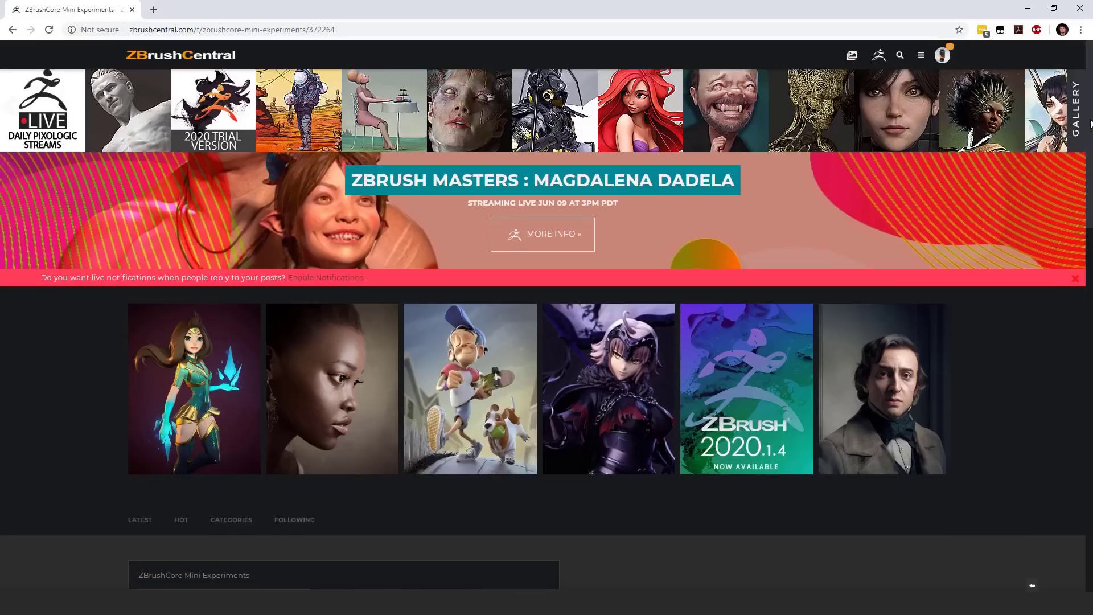
Switch to the ZBrushCentral post "ZBrushCore Mini Experiments" and save its dinosaur image as the GIF Dino in the Download folder
{"action": "scroll", "coordinate": [1090, 197], "scroll_direction": "down", "scroll_amount": 4}
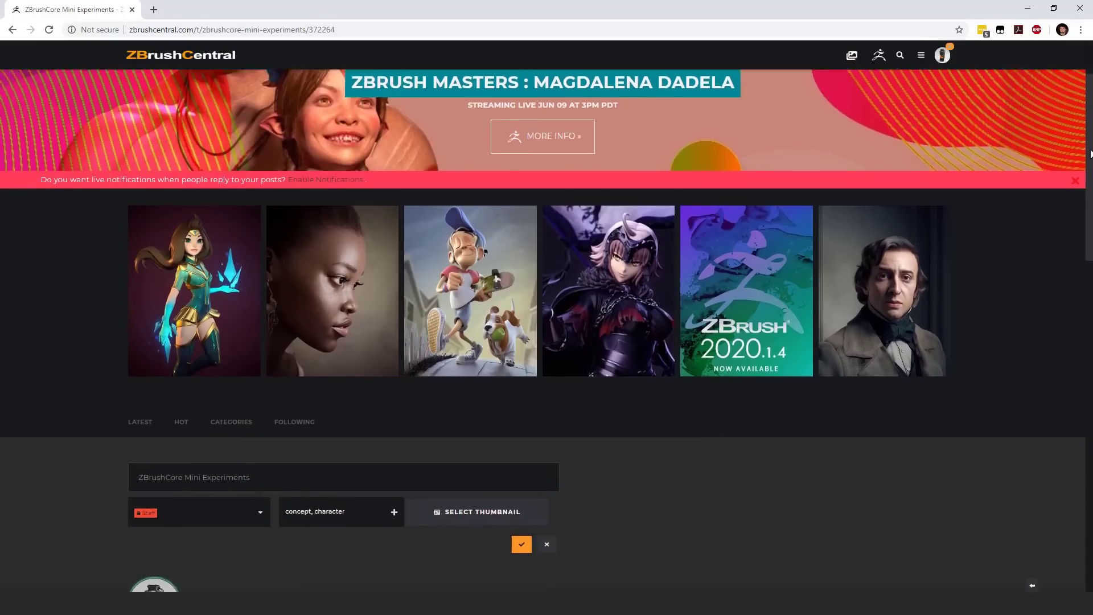
{"action": "left_click_drag", "start_coordinate": [1089, 198], "coordinate": [1090, 268]}
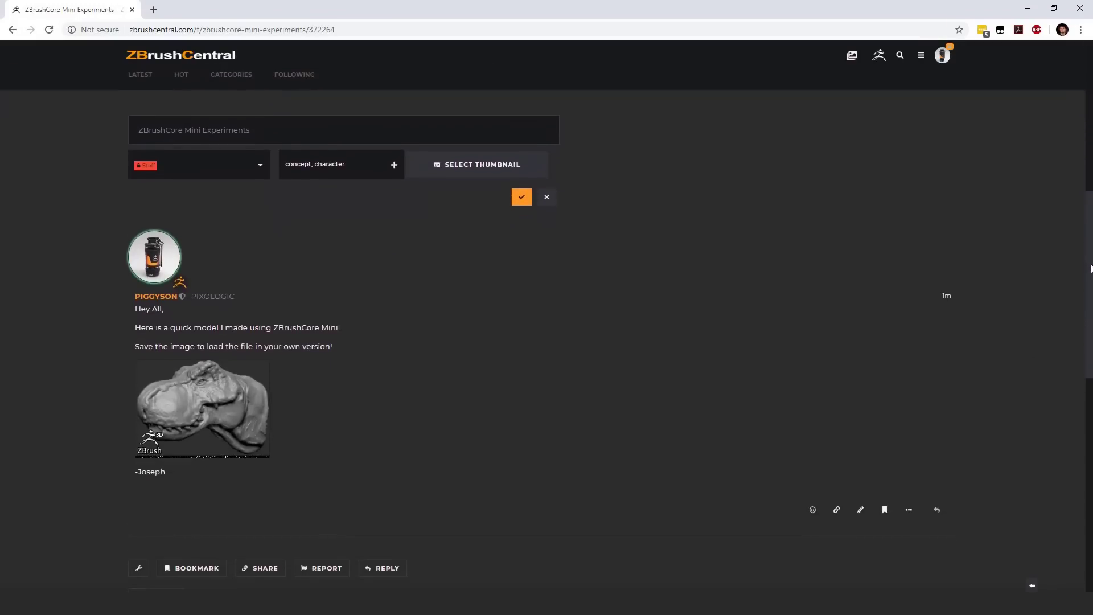
{"action": "right_click", "coordinate": [229, 385]}
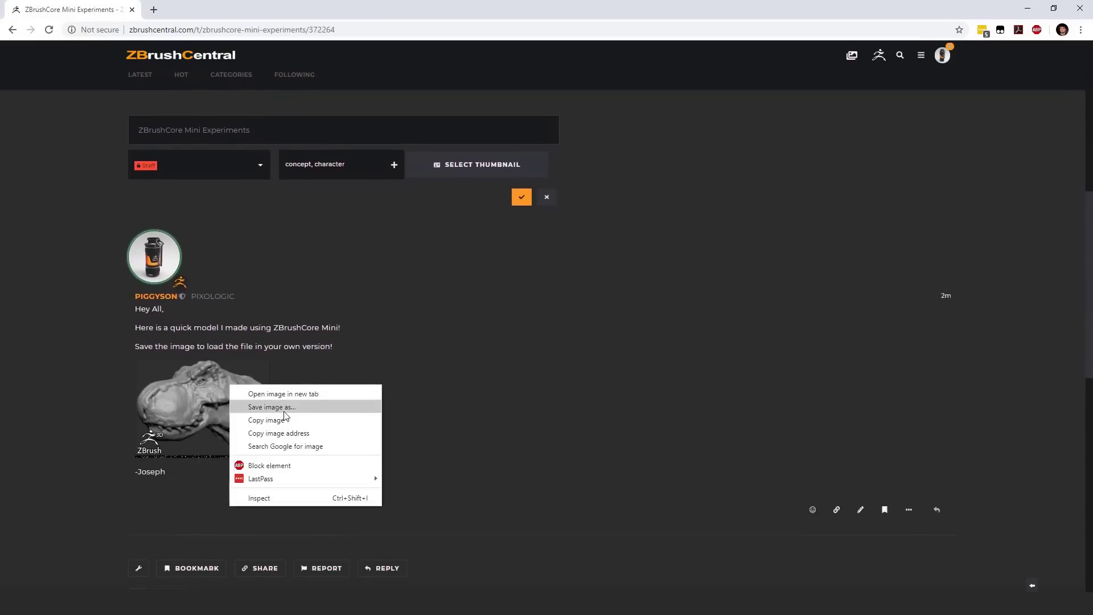
{"action": "left_click", "coordinate": [284, 408]}
{"action": "type", "text": "Dino"}
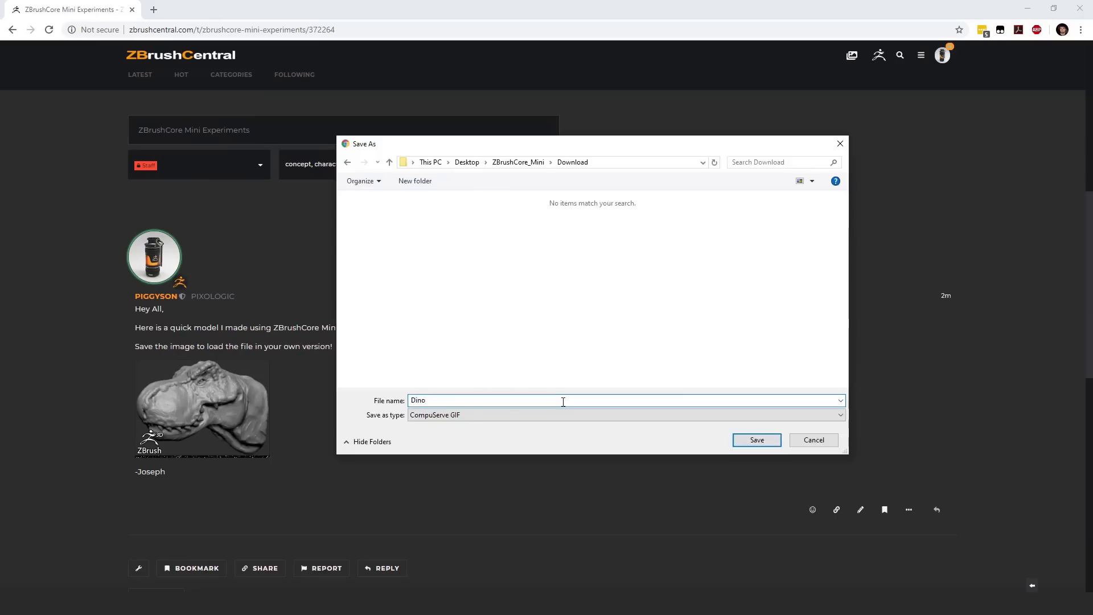
{"action": "key", "text": "Return"}
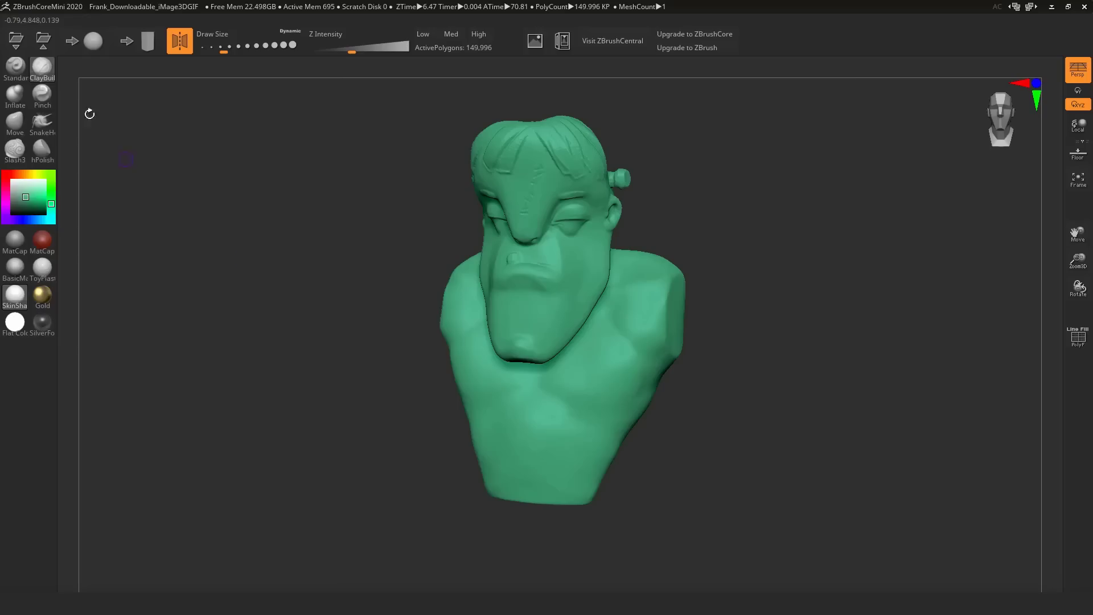
Switch to ZBrushCoreMini and open the Dino project from the Download folder
{"action": "left_click", "coordinate": [15, 40]}
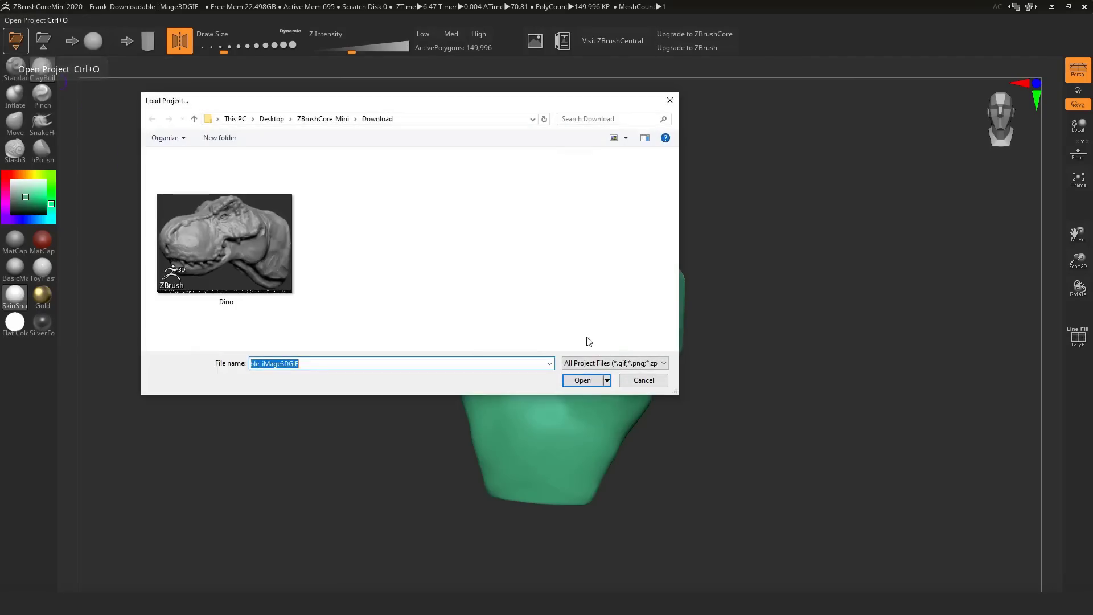
{"action": "left_click", "coordinate": [255, 220]}
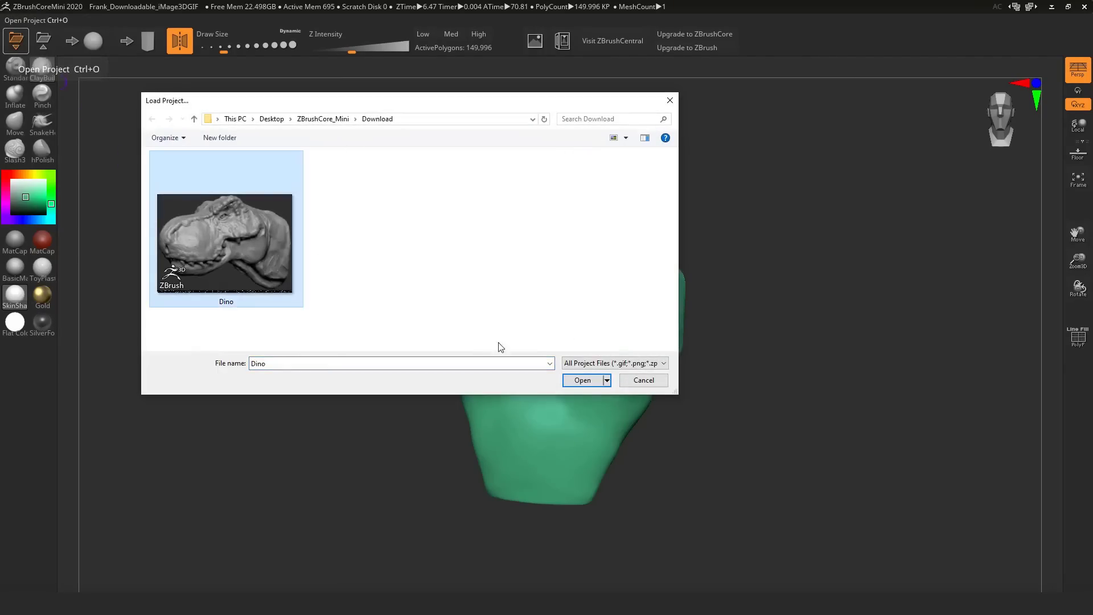
{"action": "left_click", "coordinate": [582, 381]}
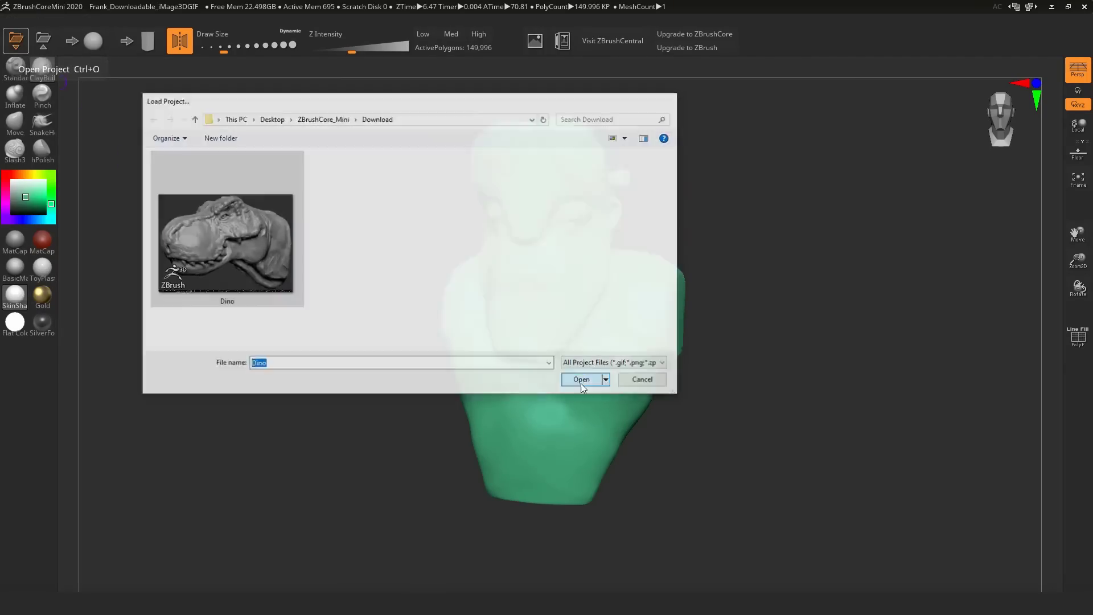
Set the draw size to 128 and sculpt a short ClayBuildup stroke on the side of the dinosaur's snout
{"action": "mouse_move", "coordinate": [887, 457]}
{"action": "left_mouse_down"}
{"action": "mouse_move", "coordinate": [865, 420]}
{"action": "mouse_move", "coordinate": [947, 427]}
{"action": "mouse_move", "coordinate": [864, 429]}
{"action": "mouse_move", "coordinate": [892, 424]}
{"action": "mouse_move", "coordinate": [893, 438]}
{"action": "mouse_move", "coordinate": [888, 419]}
{"action": "left_mouse_up"}
{"action": "key", "text": "s"}
{"action": "left_click", "coordinate": [833, 236]}
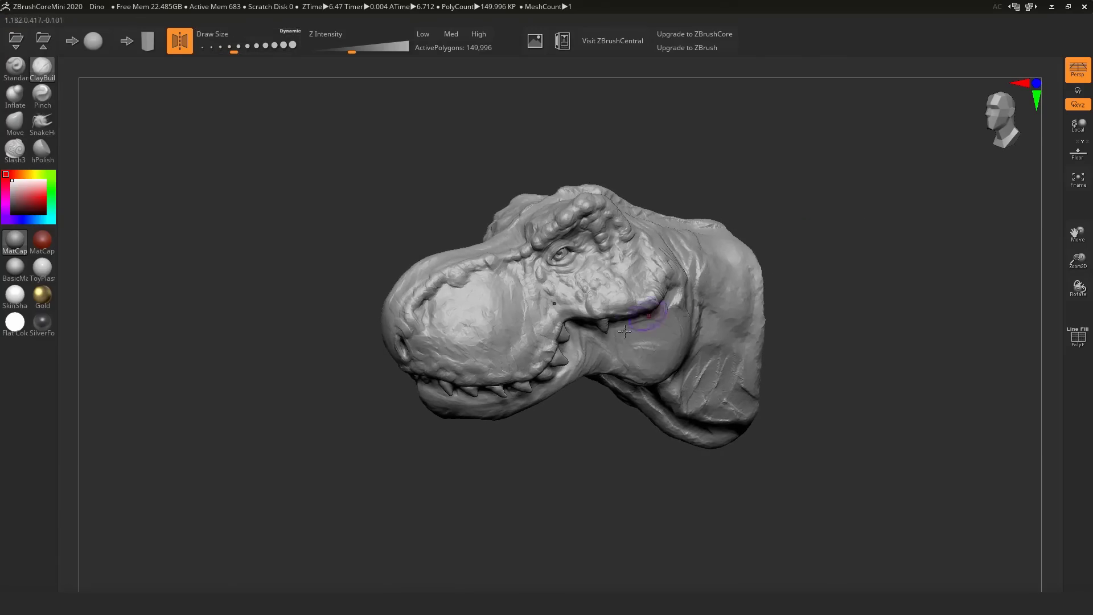
{"action": "mouse_move", "coordinate": [501, 305]}
{"action": "left_mouse_down"}
{"action": "mouse_move", "coordinate": [488, 336]}
{"action": "mouse_move", "coordinate": [513, 353]}
{"action": "mouse_move", "coordinate": [468, 322]}
{"action": "mouse_move", "coordinate": [472, 298]}
{"action": "mouse_move", "coordinate": [478, 329]}
{"action": "left_mouse_up"}
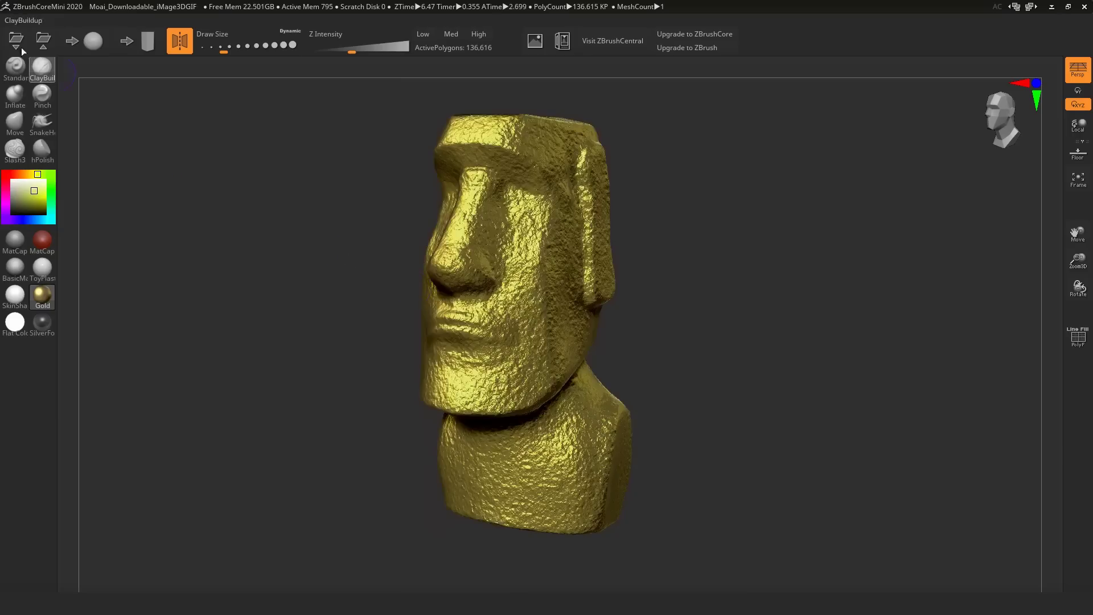
Open the Frank_Downloadable_iMage3DGIF project from the Download folder
{"action": "left_click", "coordinate": [16, 39]}
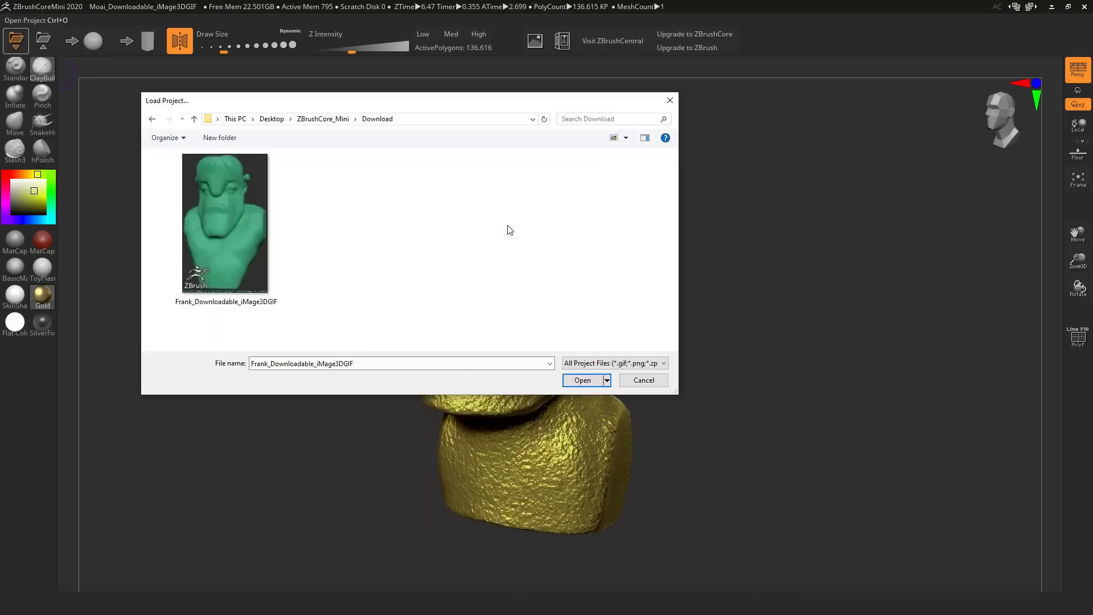
{"action": "left_click", "coordinate": [279, 234]}
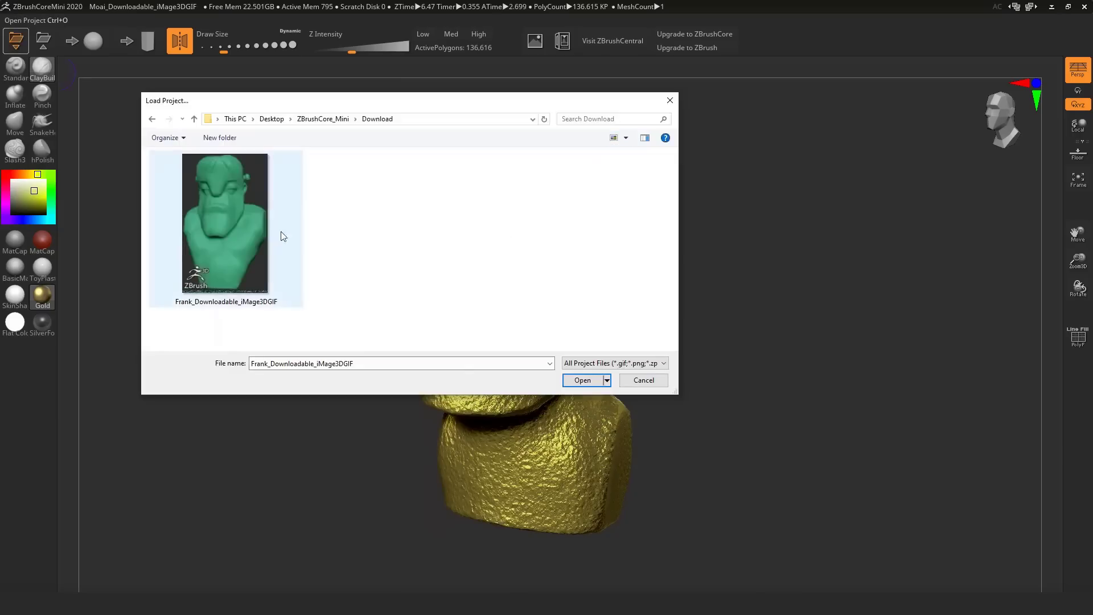
{"action": "left_click", "coordinate": [582, 380]}
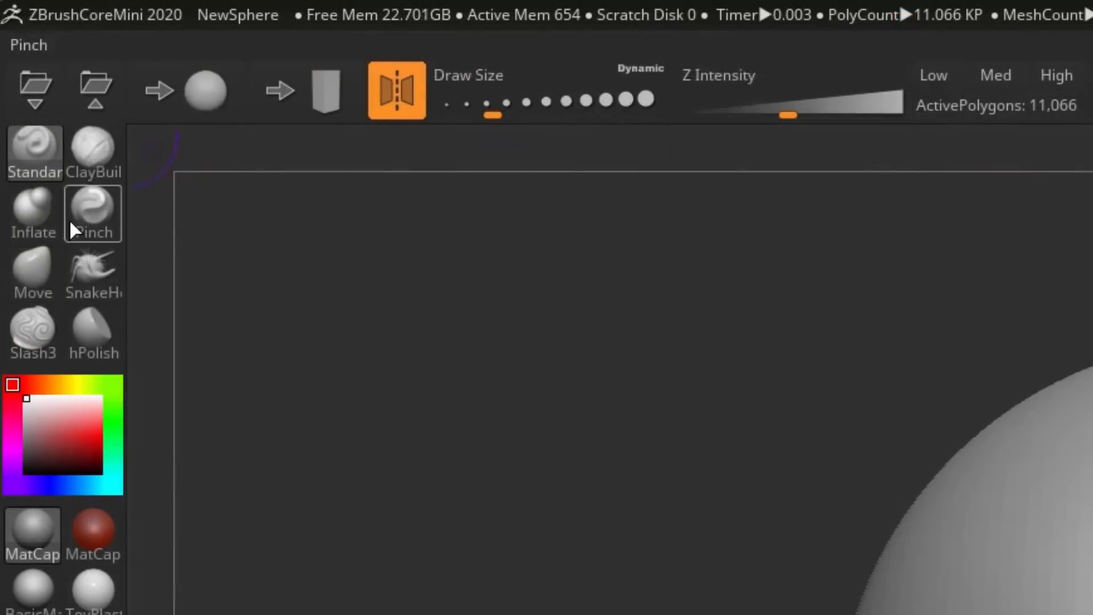
{"action": "left_click", "coordinate": [70, 285]}
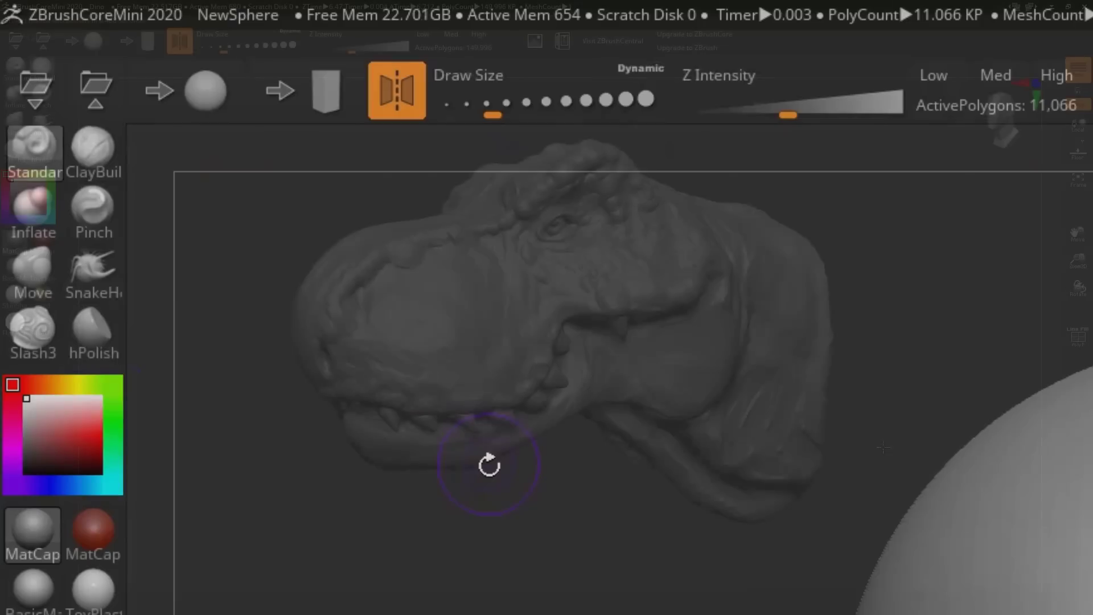
Set the draw size to 128 and sculpt a ClayBuildup stroke from the dinosaur's mouth corner onto its snout
{"action": "left_click_drag", "start_coordinate": [866, 421], "coordinate": [888, 422]}
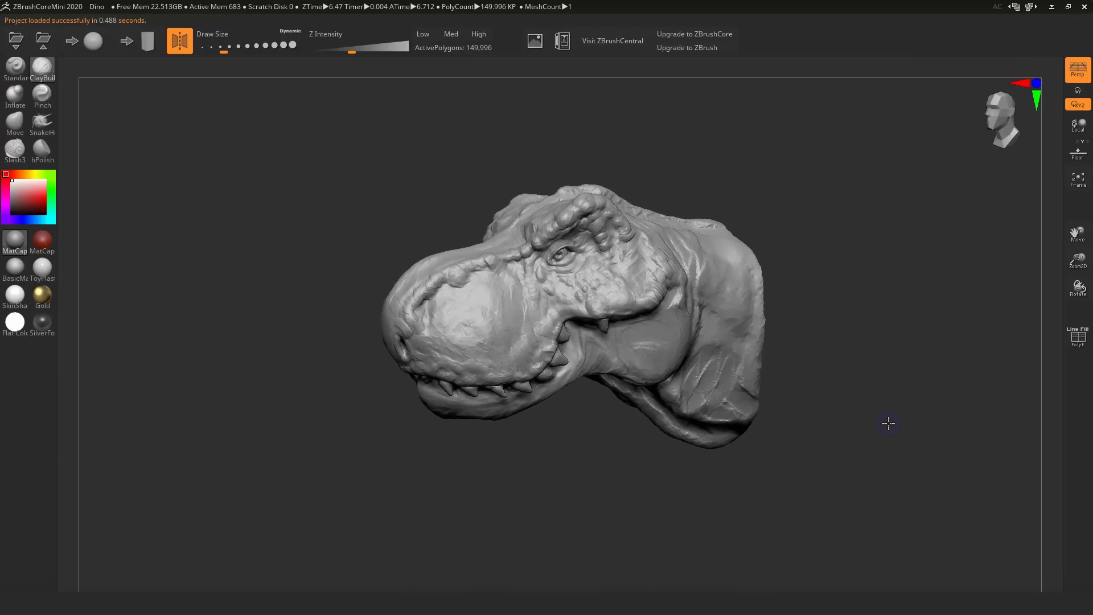
{"action": "key", "text": "s"}
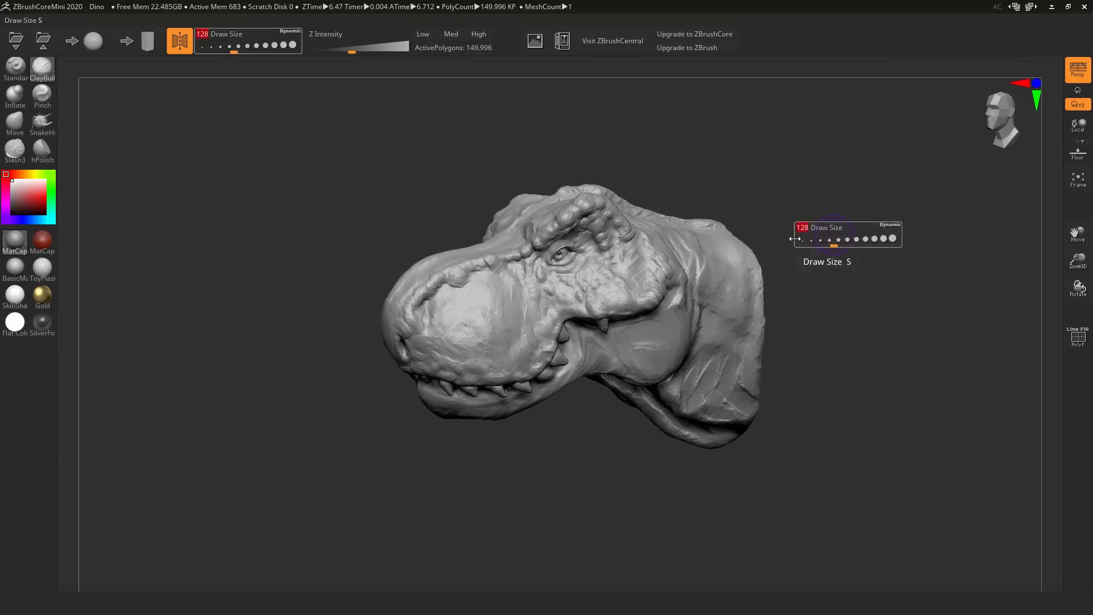
{"action": "mouse_move", "coordinate": [572, 321]}
{"action": "left_mouse_down"}
{"action": "mouse_move", "coordinate": [510, 298]}
{"action": "mouse_move", "coordinate": [483, 335]}
{"action": "mouse_move", "coordinate": [501, 317]}
{"action": "mouse_move", "coordinate": [490, 342]}
{"action": "mouse_move", "coordinate": [510, 327]}
{"action": "mouse_move", "coordinate": [511, 338]}
{"action": "mouse_move", "coordinate": [525, 333]}
{"action": "mouse_move", "coordinate": [502, 354]}
{"action": "mouse_move", "coordinate": [504, 336]}
{"action": "mouse_move", "coordinate": [476, 337]}
{"action": "mouse_move", "coordinate": [478, 316]}
{"action": "mouse_move", "coordinate": [468, 318]}
{"action": "mouse_move", "coordinate": [480, 294]}
{"action": "mouse_move", "coordinate": [461, 328]}
{"action": "mouse_move", "coordinate": [495, 295]}
{"action": "mouse_move", "coordinate": [478, 337]}
{"action": "mouse_move", "coordinate": [492, 336]}
{"action": "mouse_move", "coordinate": [481, 312]}
{"action": "left_mouse_up"}
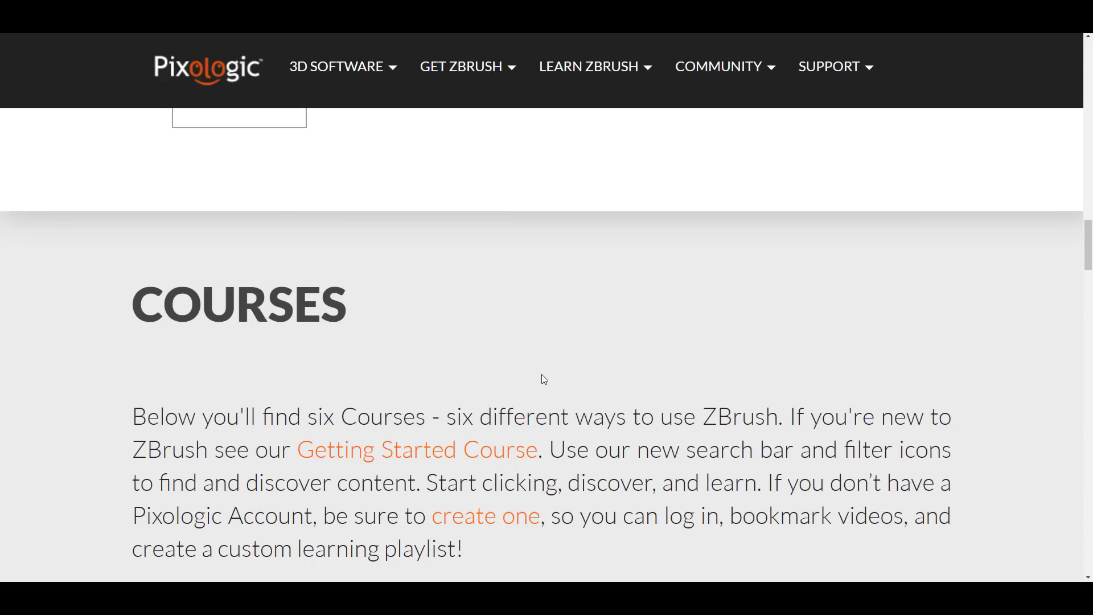
Switch to the Pixologic website and examine the ZBrush course categories listed under Courses
{"action": "scroll", "coordinate": [542, 375], "scroll_direction": "down", "scroll_amount": 3}
{"action": "scroll", "coordinate": [542, 375], "scroll_direction": "down", "scroll_amount": 5}
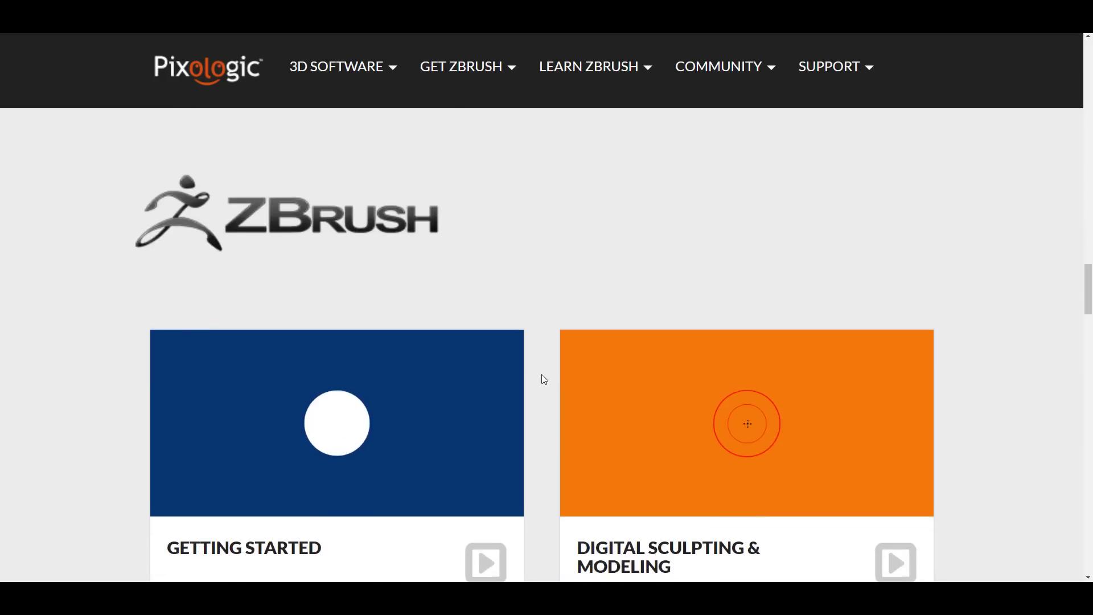
{"action": "scroll", "coordinate": [541, 374], "scroll_direction": "down", "scroll_amount": 6}
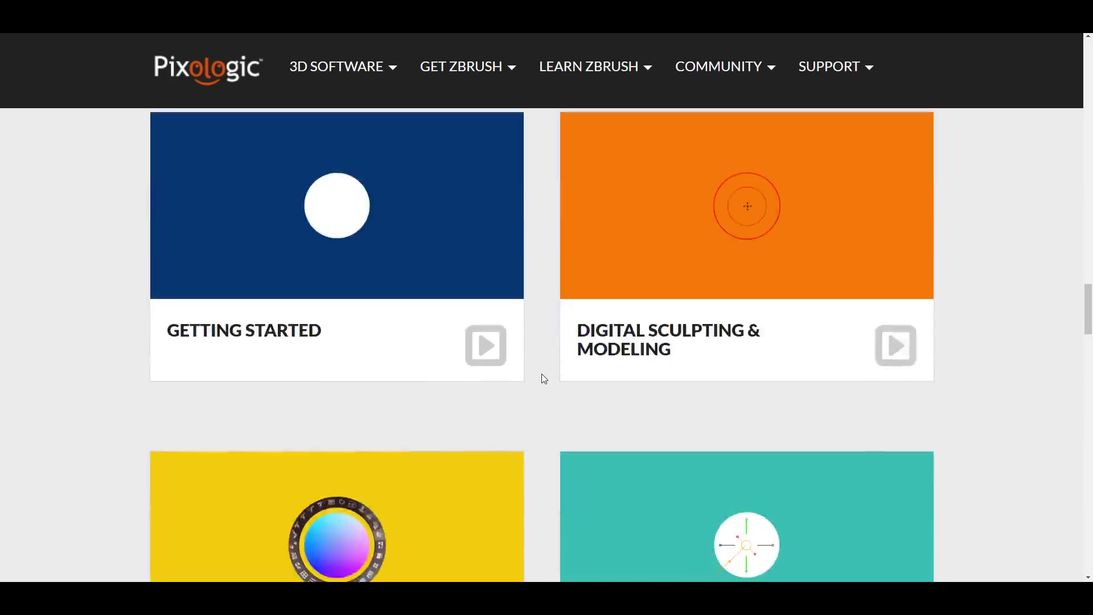
{"action": "scroll", "coordinate": [542, 374], "scroll_direction": "up", "scroll_amount": 10}
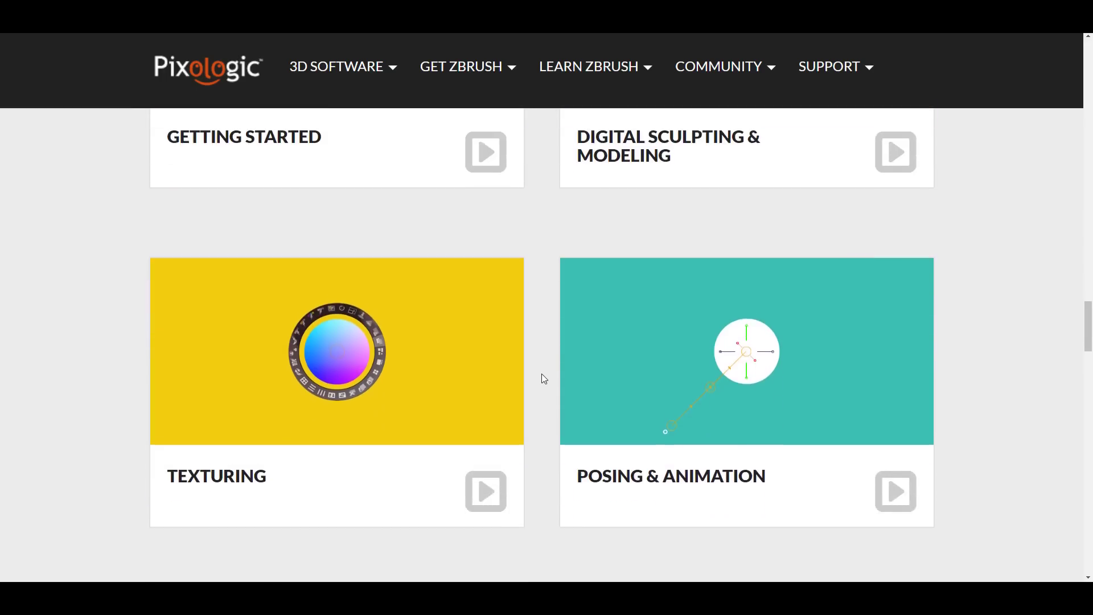
{"action": "scroll", "coordinate": [542, 378], "scroll_direction": "down", "scroll_amount": 8}
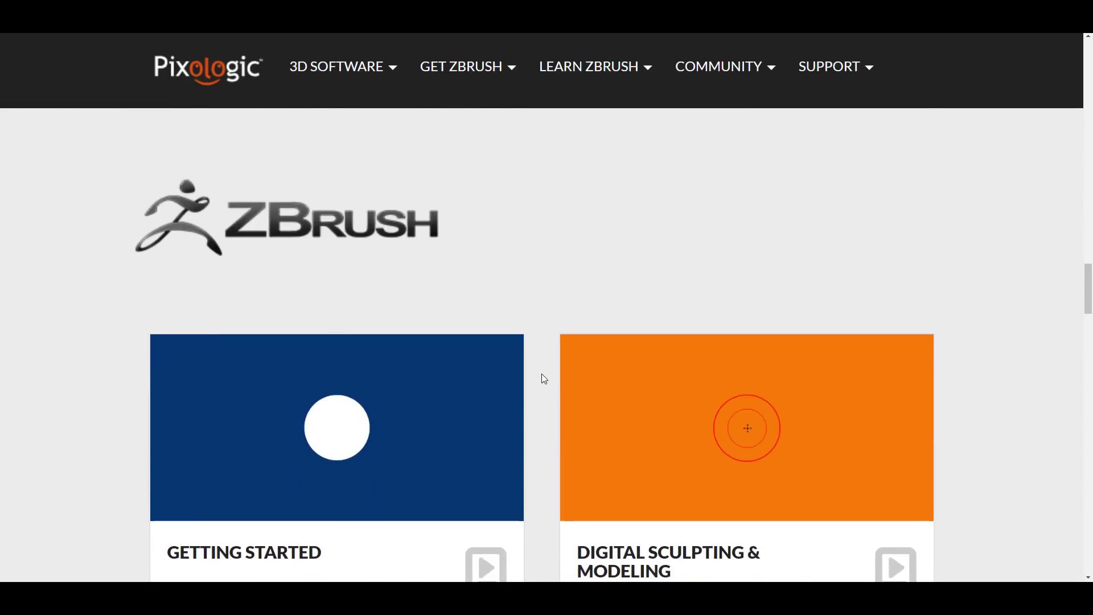
{"action": "scroll", "coordinate": [542, 378], "scroll_direction": "up", "scroll_amount": 6}
{"action": "scroll", "coordinate": [543, 378], "scroll_direction": "up", "scroll_amount": 4}
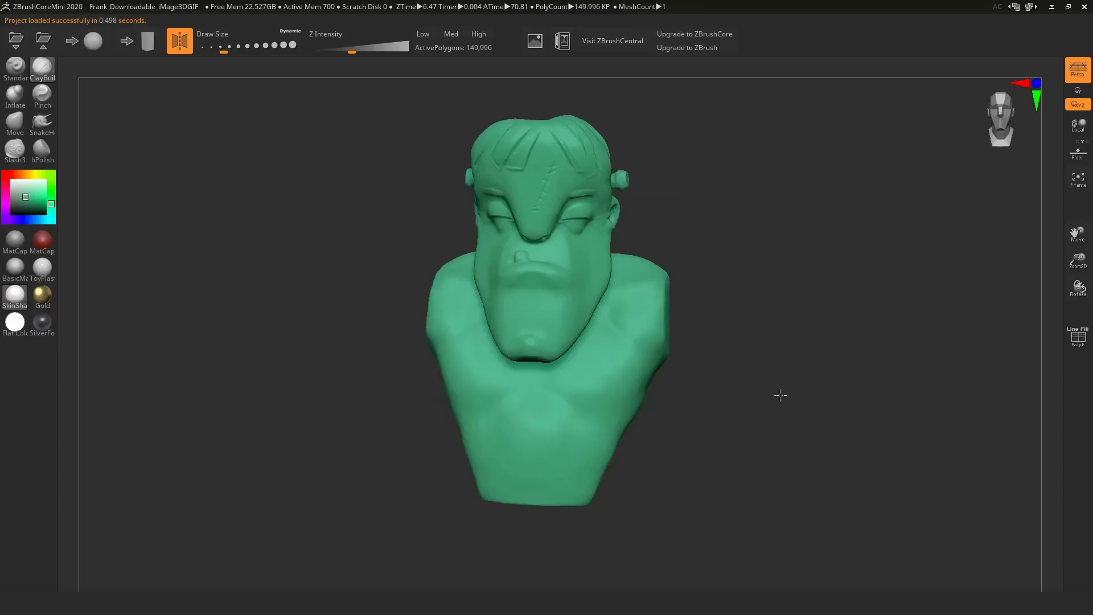
{"action": "left_click_drag", "start_coordinate": [780, 395], "coordinate": [779, 395]}
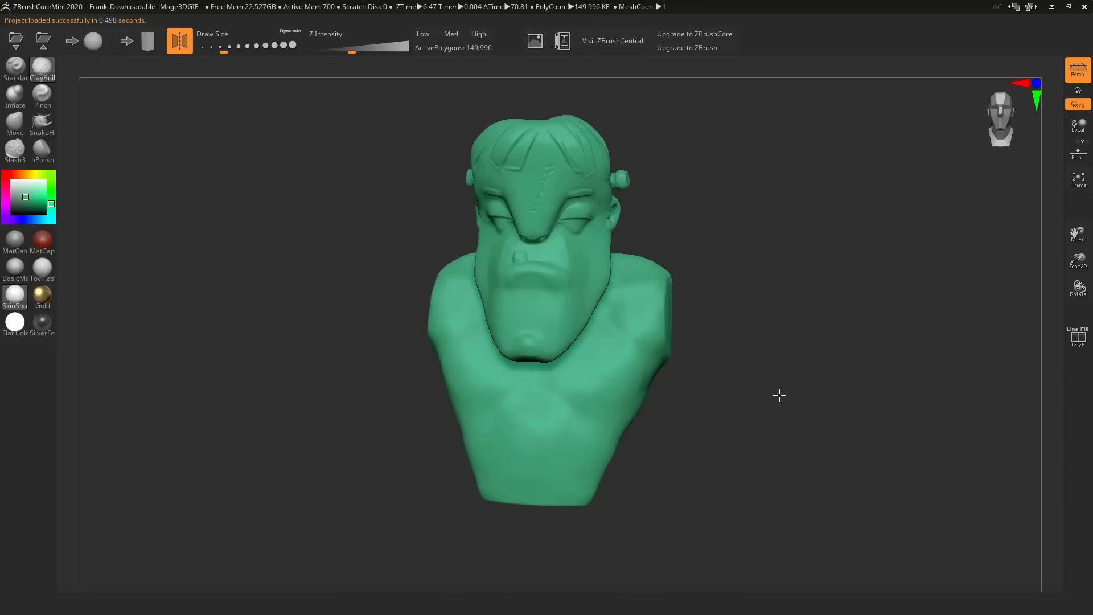
{"action": "left_click_drag", "start_coordinate": [780, 395], "coordinate": [777, 395]}
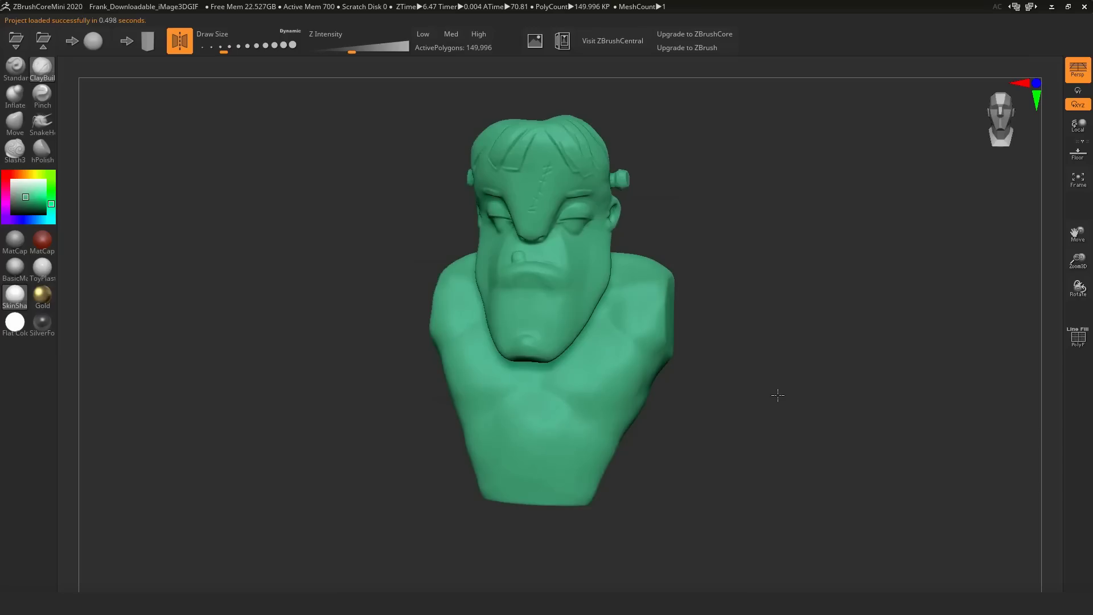
{"action": "left_click_drag", "start_coordinate": [777, 395], "coordinate": [779, 395]}
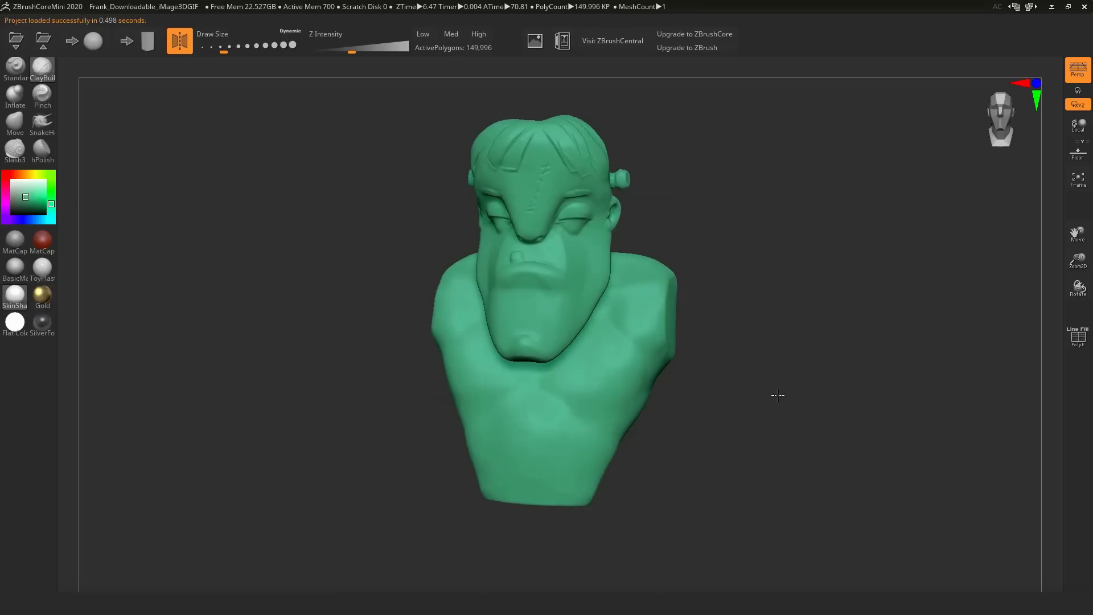
{"action": "left_click_drag", "start_coordinate": [778, 395], "coordinate": [777, 395]}
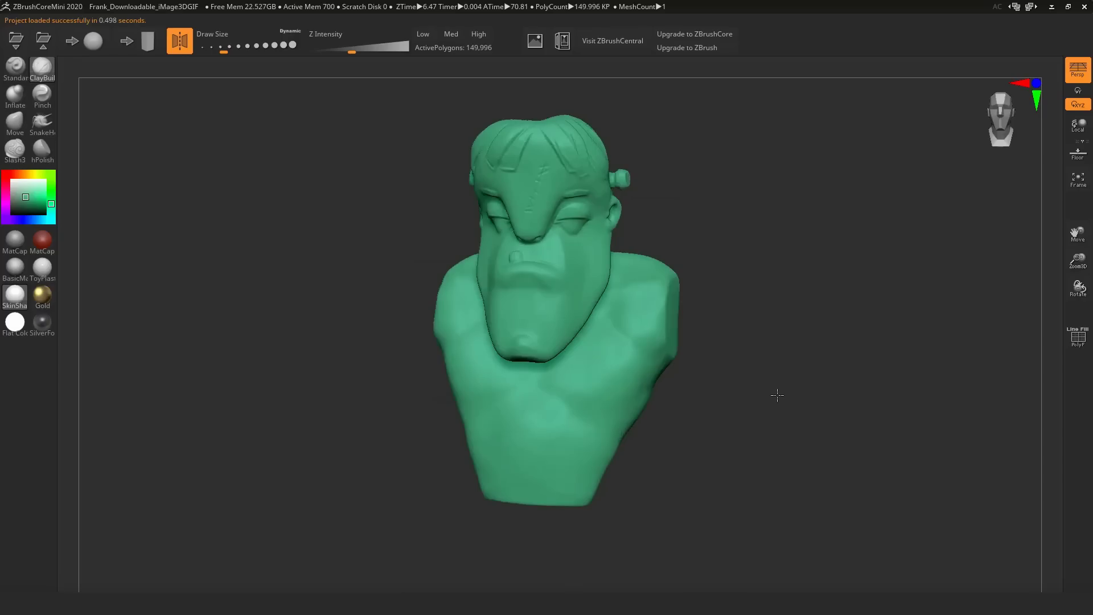
{"action": "left_click_drag", "start_coordinate": [777, 395], "coordinate": [777, 395]}
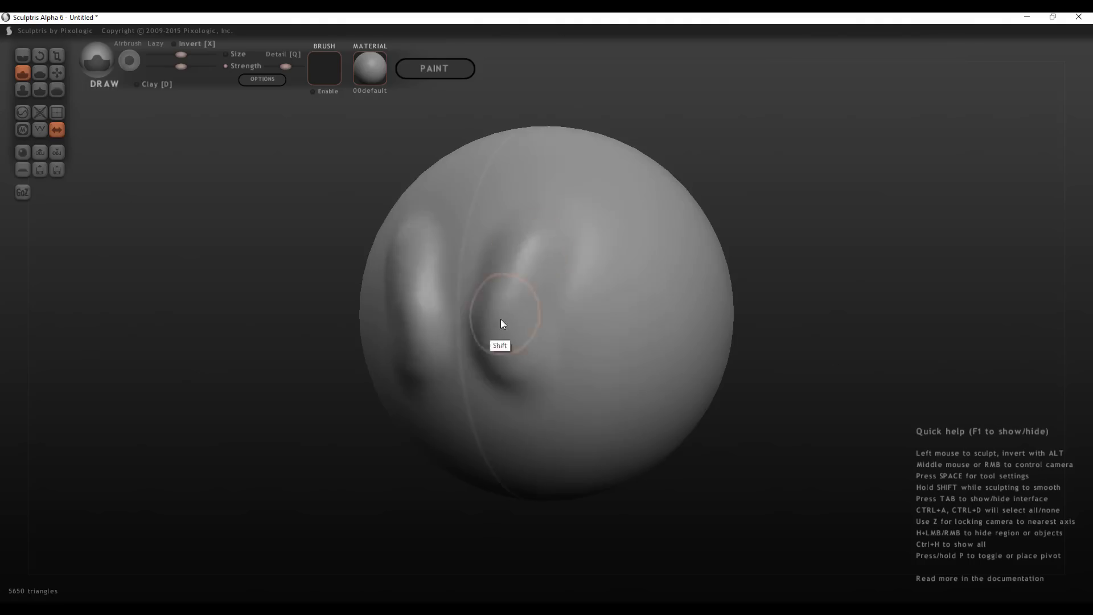
Switch to Sculptris and sculpt mirrored eye sockets, a raised nose and nostrils on the sphere, smoothing the surface around the nostrils
{"action": "mouse_move", "coordinate": [500, 322]}
{"action": "right_mouse_down"}
{"action": "mouse_move", "coordinate": [793, 312]}
{"action": "mouse_move", "coordinate": [654, 282]}
{"action": "right_mouse_up"}
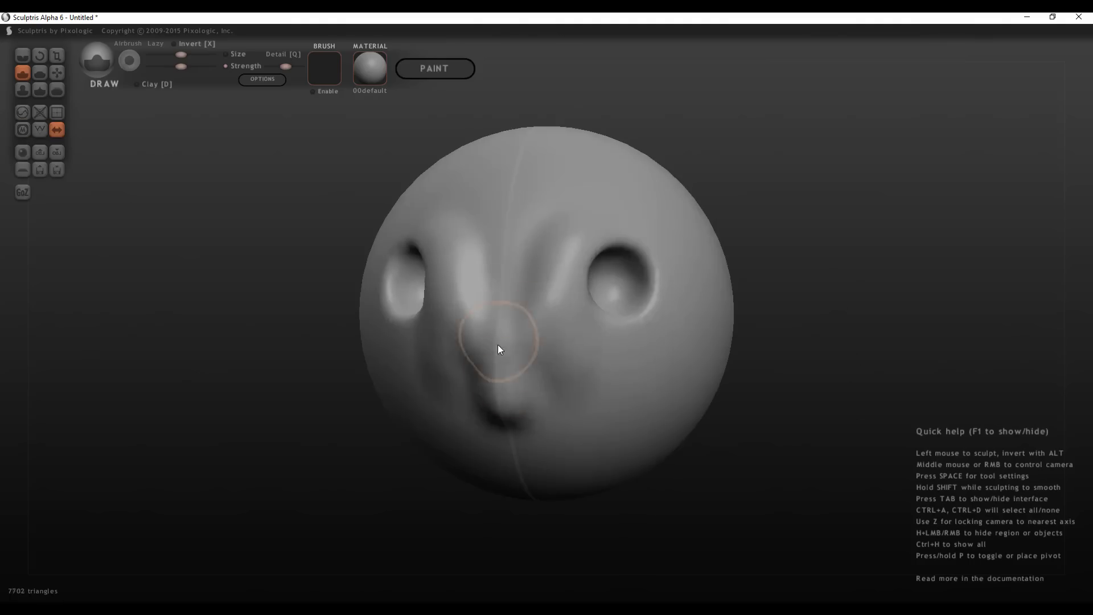
{"action": "mouse_move", "coordinate": [497, 343]}
{"action": "right_mouse_down"}
{"action": "mouse_move", "coordinate": [468, 380]}
{"action": "mouse_move", "coordinate": [454, 214]}
{"action": "mouse_move", "coordinate": [726, 299]}
{"action": "mouse_move", "coordinate": [569, 399]}
{"action": "mouse_move", "coordinate": [456, 341]}
{"action": "mouse_move", "coordinate": [359, 261]}
{"action": "right_mouse_up"}
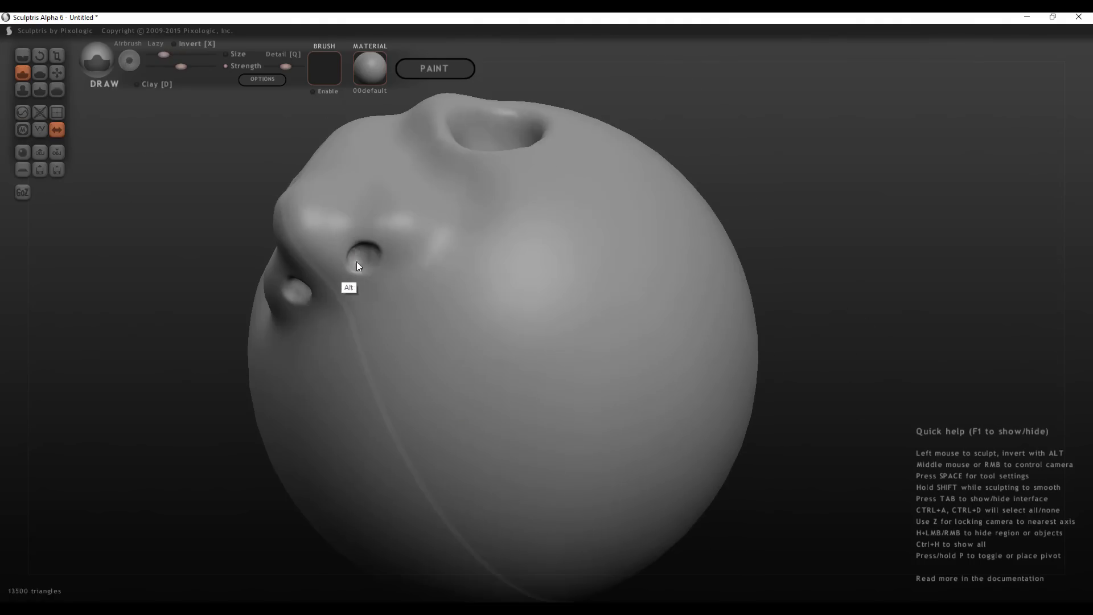
{"action": "left_click_drag", "start_coordinate": [359, 261], "coordinate": [346, 322], "text": "shift"}
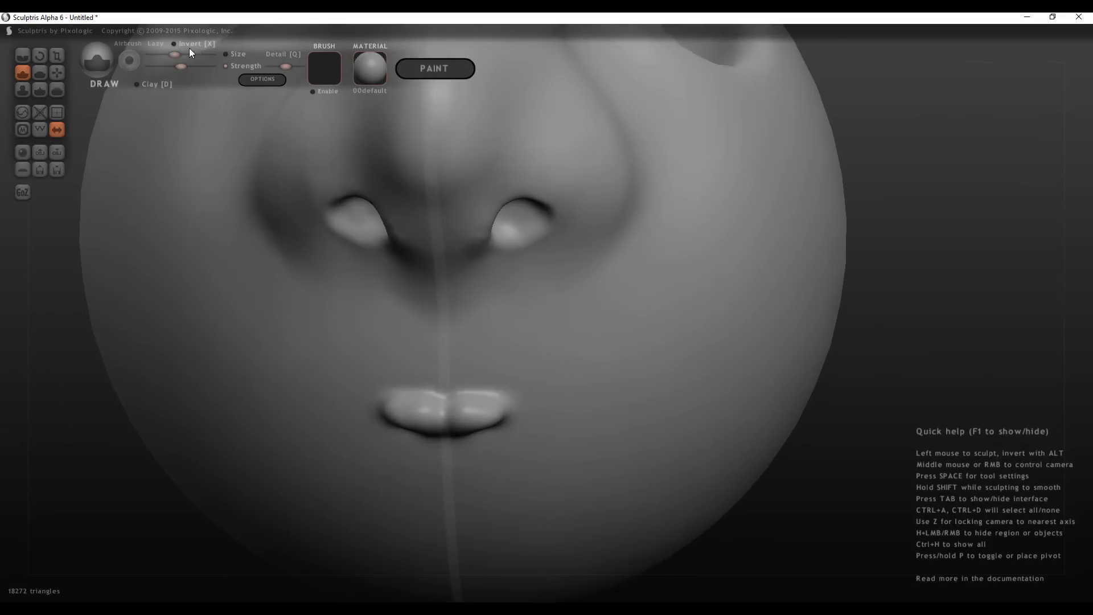
Sculpt lips below the nose, define the mouth line with the Pinch and Crease brushes, and smooth the lip edges
{"action": "scroll", "coordinate": [455, 424], "scroll_direction": "up", "scroll_amount": 3}
{"action": "mouse_move", "coordinate": [454, 421]}
{"action": "left_mouse_down", "text": "shift"}
{"action": "mouse_move", "coordinate": [532, 442]}
{"action": "mouse_move", "coordinate": [430, 474]}
{"action": "mouse_move", "coordinate": [373, 454]}
{"action": "left_mouse_up", "text": "shift"}
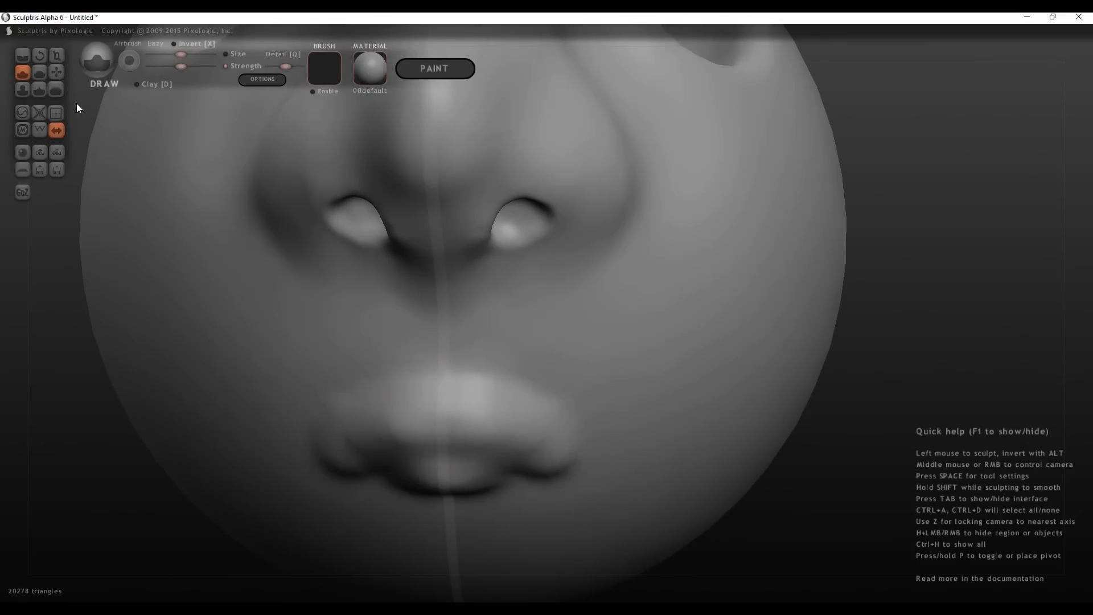
{"action": "left_click", "coordinate": [39, 90]}
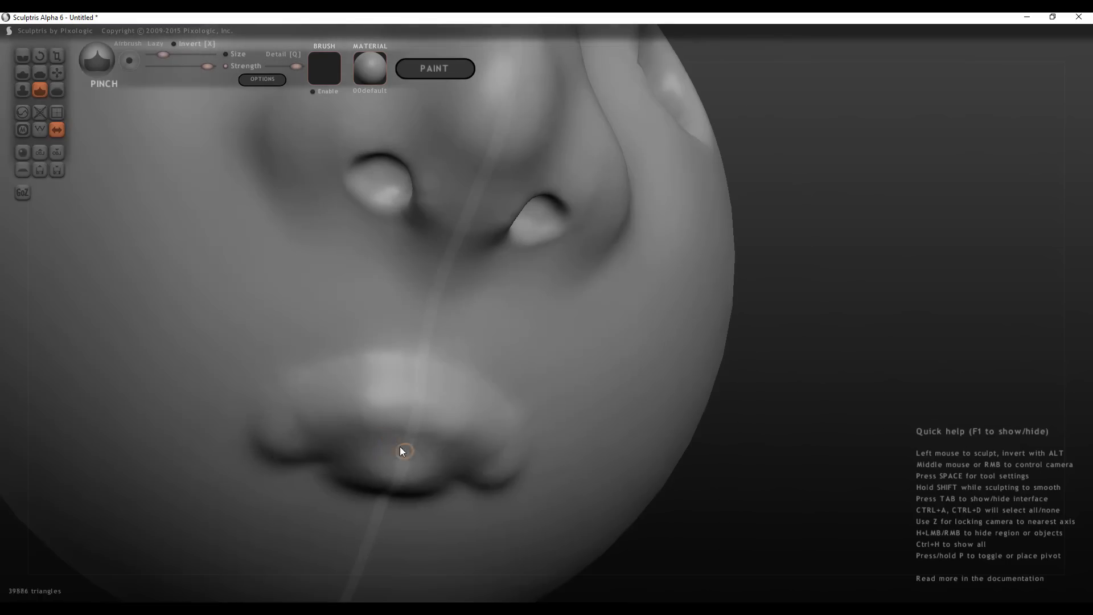
{"action": "left_click", "coordinate": [23, 55]}
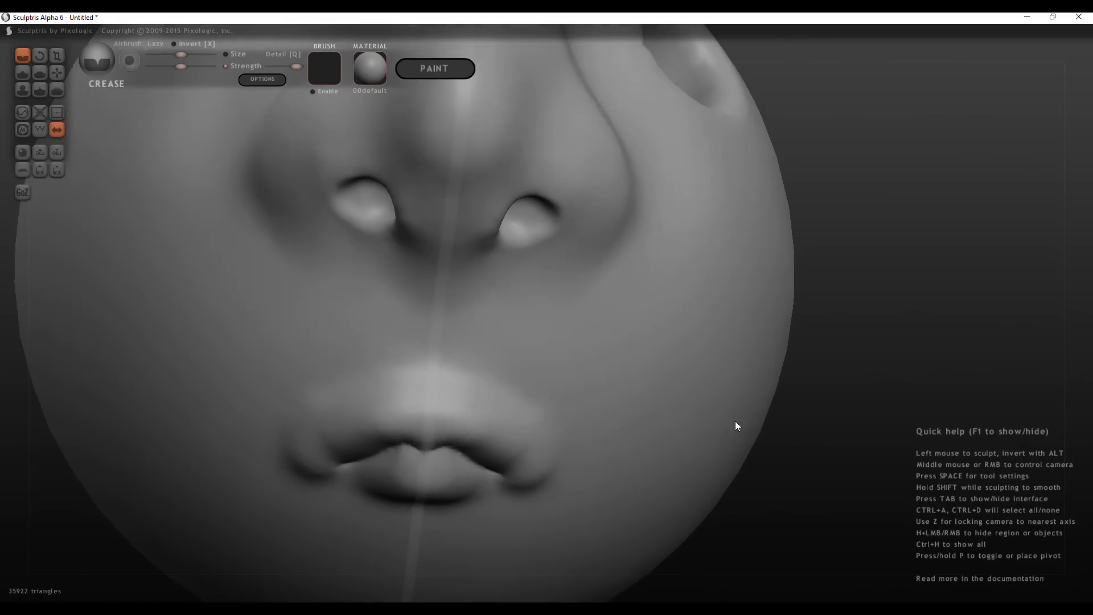
{"action": "mouse_move", "coordinate": [427, 416]}
{"action": "left_mouse_down", "text": "shift"}
{"action": "mouse_move", "coordinate": [309, 426]}
{"action": "mouse_move", "coordinate": [346, 453]}
{"action": "mouse_move", "coordinate": [330, 450]}
{"action": "left_mouse_up", "text": "shift"}
Work over the upper face with the Flatten brush and refine the forms around the eyes and nose with the Draw brush
{"action": "left_click", "coordinate": [39, 72]}
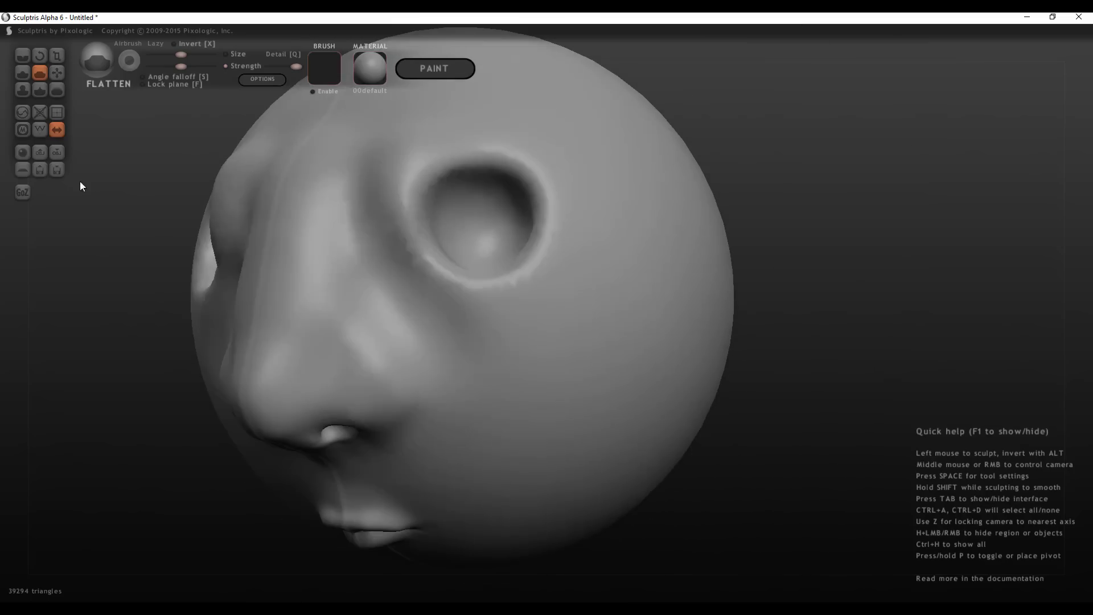
{"action": "left_click", "coordinate": [22, 73]}
{"action": "mouse_move", "coordinate": [232, 178]}
{"action": "left_mouse_down"}
{"action": "mouse_move", "coordinate": [876, 310]}
{"action": "mouse_move", "coordinate": [602, 234]}
{"action": "mouse_move", "coordinate": [551, 347]}
{"action": "left_mouse_up"}
{"action": "mouse_move", "coordinate": [551, 346]}
{"action": "right_mouse_down"}
{"action": "mouse_move", "coordinate": [787, 436]}
{"action": "mouse_move", "coordinate": [878, 303]}
{"action": "mouse_move", "coordinate": [683, 319]}
{"action": "right_mouse_up"}
Show the mesh wireframe and enter paint mode with a mapping resolution of 1024
{"action": "left_click", "coordinate": [39, 130]}
{"action": "left_click", "coordinate": [433, 68]}
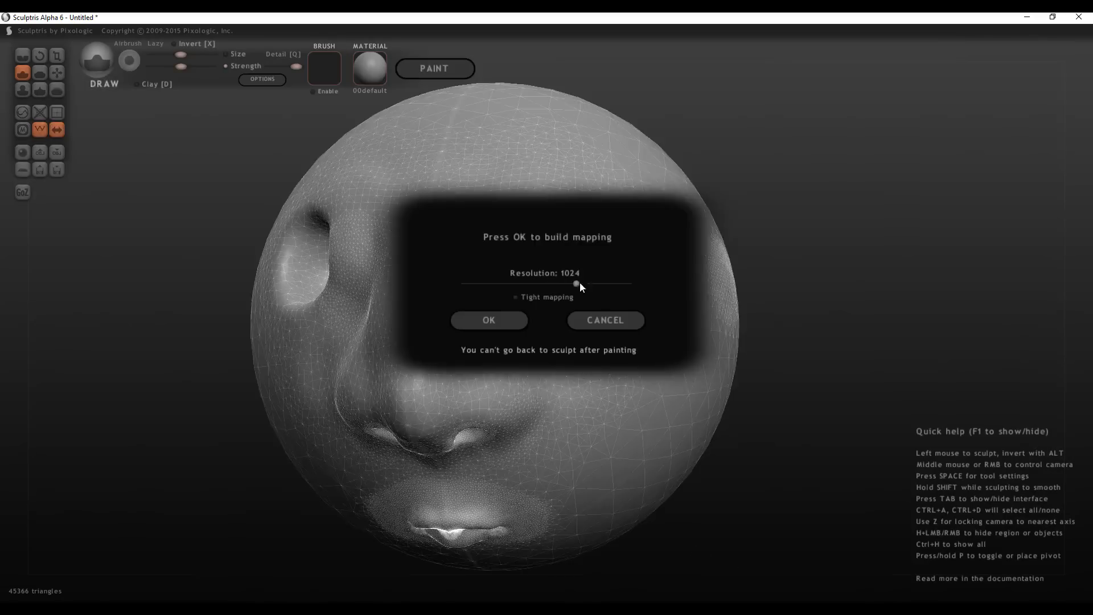
{"action": "left_click", "coordinate": [488, 317]}
Enlarge the paint brush and paint orange patches around both eye sockets
{"action": "left_click_drag", "start_coordinate": [561, 196], "coordinate": [541, 268]}
{"action": "left_click_drag", "start_coordinate": [196, 56], "coordinate": [219, 56]}
{"action": "left_click_drag", "start_coordinate": [330, 171], "coordinate": [646, 347]}
Set the paint color to dark blue and paint the nose and the center of the forehead
{"action": "left_click", "coordinate": [148, 65]}
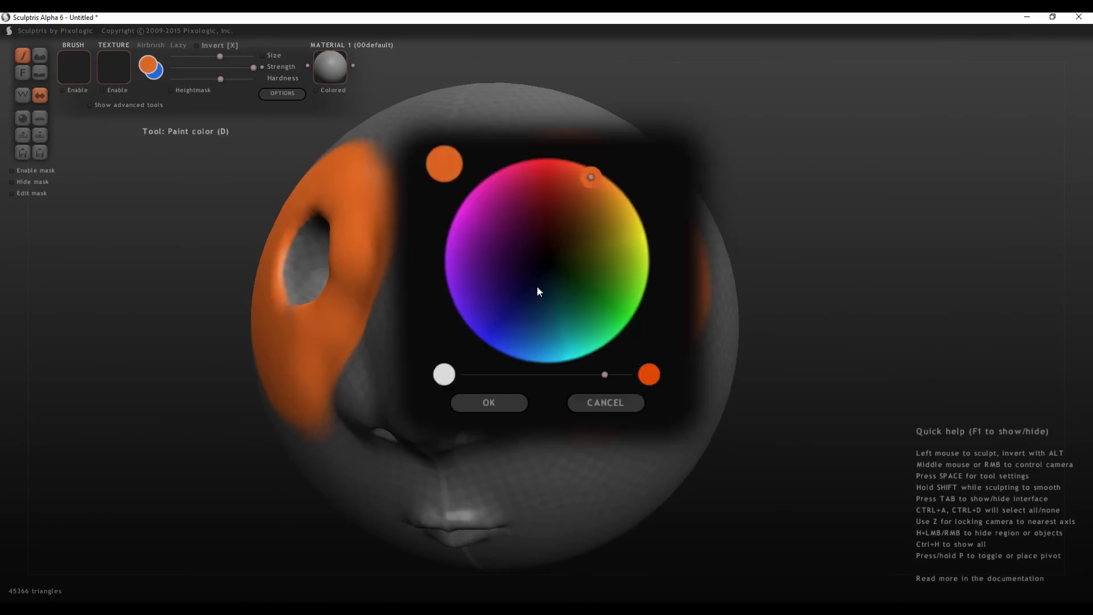
{"action": "left_click", "coordinate": [515, 318]}
{"action": "left_click", "coordinate": [487, 400]}
{"action": "mouse_move", "coordinate": [488, 400]}
{"action": "right_mouse_down"}
{"action": "mouse_move", "coordinate": [879, 263]}
{"action": "mouse_move", "coordinate": [683, 268]}
{"action": "right_mouse_up"}
{"action": "mouse_move", "coordinate": [444, 165]}
{"action": "left_mouse_down"}
{"action": "mouse_move", "coordinate": [449, 254]}
{"action": "mouse_move", "coordinate": [524, 356]}
{"action": "mouse_move", "coordinate": [470, 358]}
{"action": "mouse_move", "coordinate": [515, 97]}
{"action": "left_mouse_up"}
Set the paint color to white and paint a scalloped band across the cheeks and upper lip area
{"action": "left_click", "coordinate": [148, 66]}
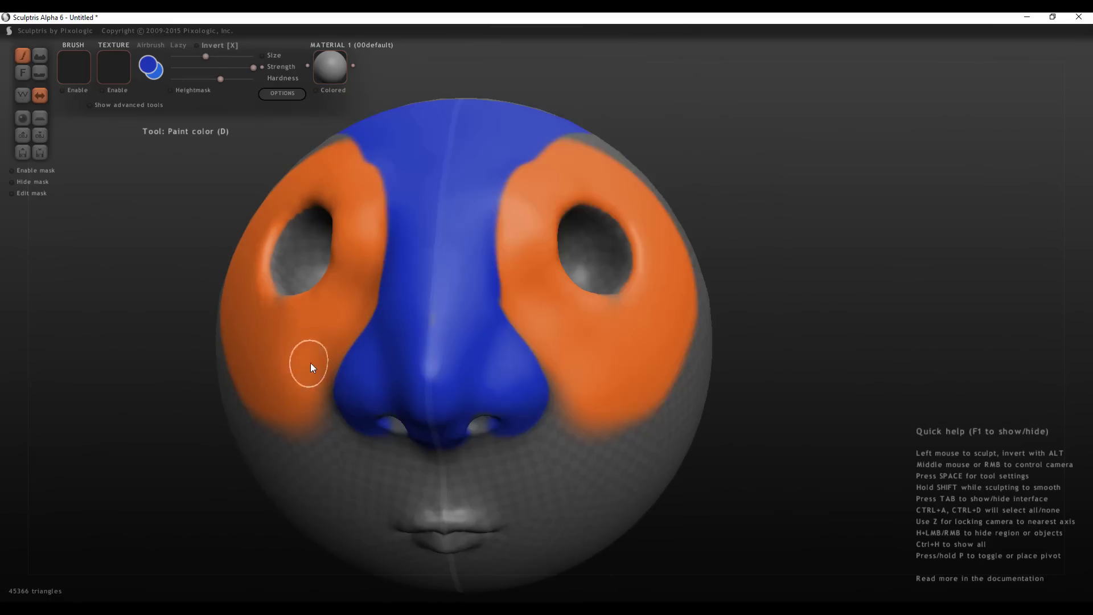
{"action": "left_click_drag", "start_coordinate": [604, 374], "coordinate": [462, 374]}
{"action": "left_click", "coordinate": [489, 402]}
{"action": "mouse_move", "coordinate": [561, 402]}
{"action": "left_mouse_down"}
{"action": "mouse_move", "coordinate": [505, 444]}
{"action": "mouse_move", "coordinate": [649, 456]}
{"action": "left_mouse_up"}
{"action": "mouse_move", "coordinate": [791, 458]}
{"action": "right_mouse_down"}
{"action": "mouse_move", "coordinate": [804, 452]}
{"action": "mouse_move", "coordinate": [797, 342]}
{"action": "right_mouse_up"}
Set the paint color to pure red and paint the area around and below the lower lip
{"action": "left_click", "coordinate": [148, 66]}
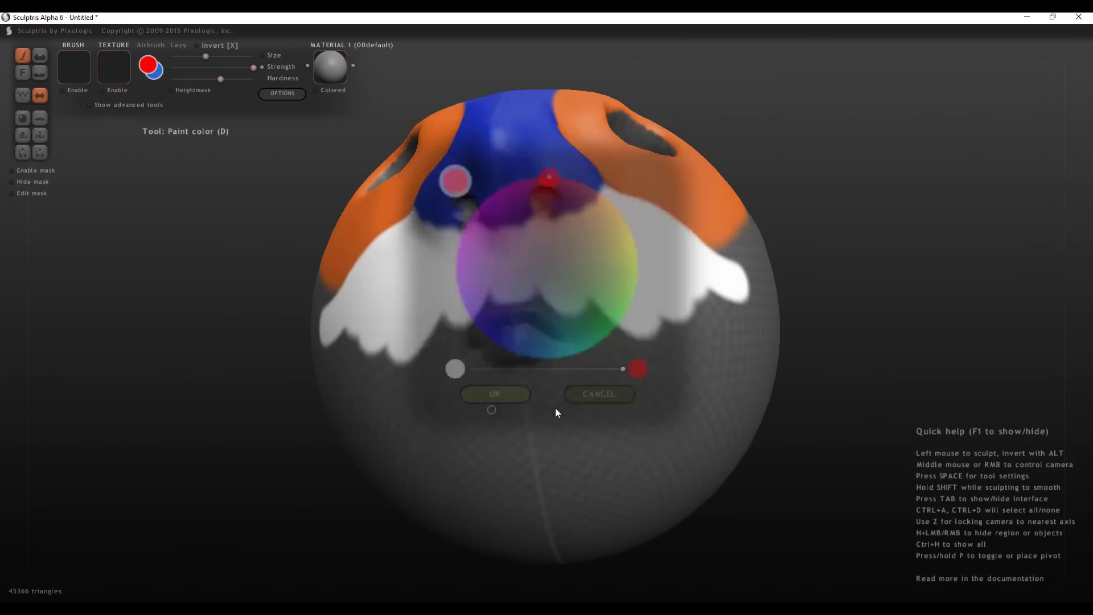
{"action": "left_click", "coordinate": [498, 393]}
{"action": "left_click_drag", "start_coordinate": [569, 319], "coordinate": [483, 417]}
{"action": "mouse_move", "coordinate": [483, 416]}
{"action": "right_mouse_down"}
{"action": "mouse_move", "coordinate": [844, 373]}
{"action": "mouse_move", "coordinate": [855, 333]}
{"action": "right_mouse_up"}
Set the paint color to white, lower the brush hardness to its minimum, and reduce the brush size and strength
{"action": "left_click", "coordinate": [148, 65]}
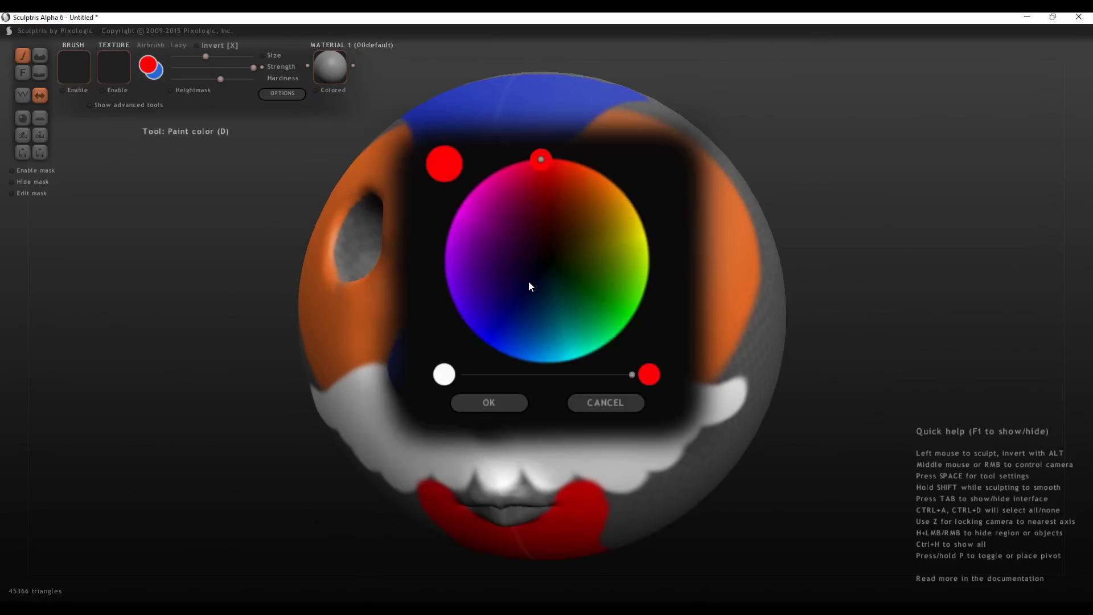
{"action": "left_click_drag", "start_coordinate": [649, 374], "coordinate": [463, 374]}
{"action": "left_click", "coordinate": [488, 403]}
{"action": "left_click_drag", "start_coordinate": [220, 79], "coordinate": [186, 79]}
{"action": "left_click_drag", "start_coordinate": [253, 67], "coordinate": [209, 67]}
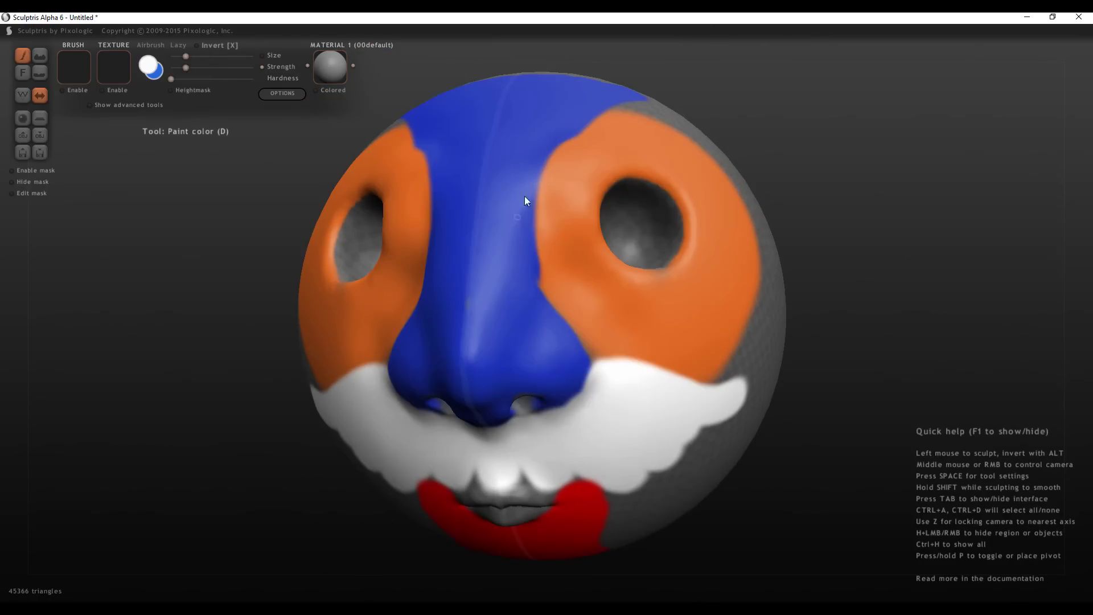